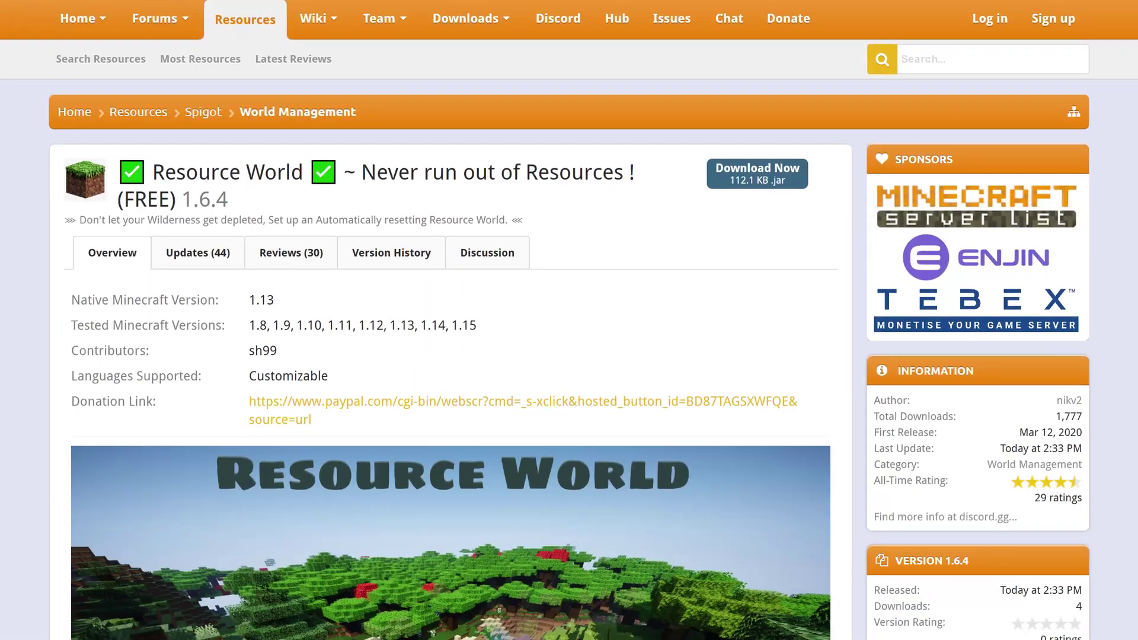
Step: Review the Resource World plugin page, including its supported versions, installation notes and list of commands
{"action": "scroll", "coordinate": [586, 320], "scroll_direction": "down", "scroll_amount": 4}
{"action": "scroll", "coordinate": [450, 320], "scroll_direction": "down", "scroll_amount": 4}
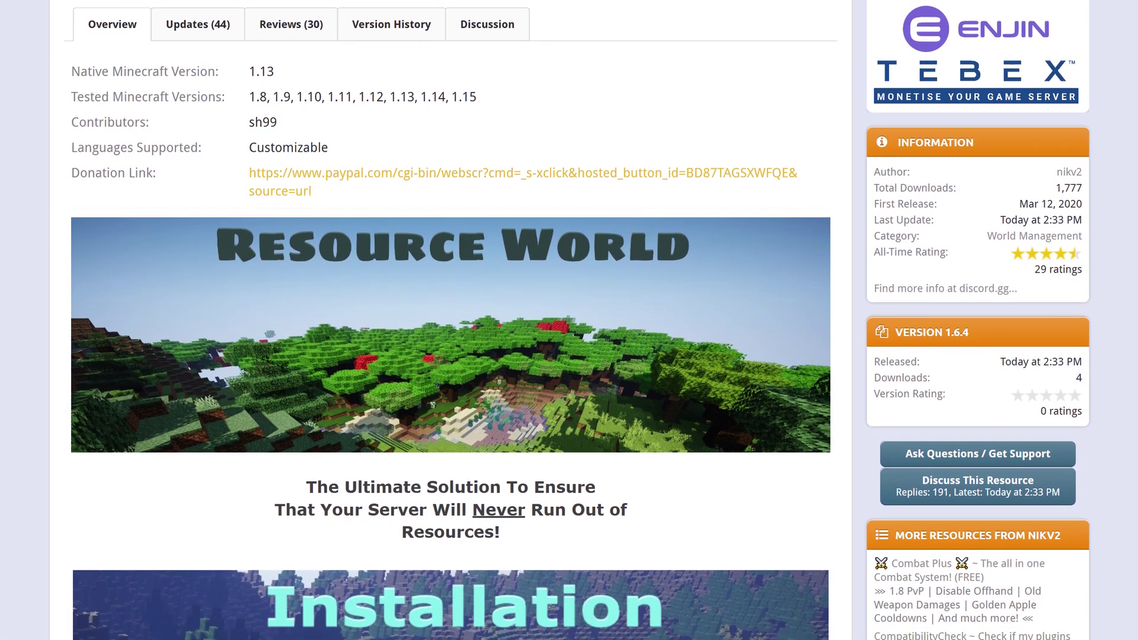
{"action": "scroll", "coordinate": [450, 320], "scroll_direction": "down", "scroll_amount": 10}
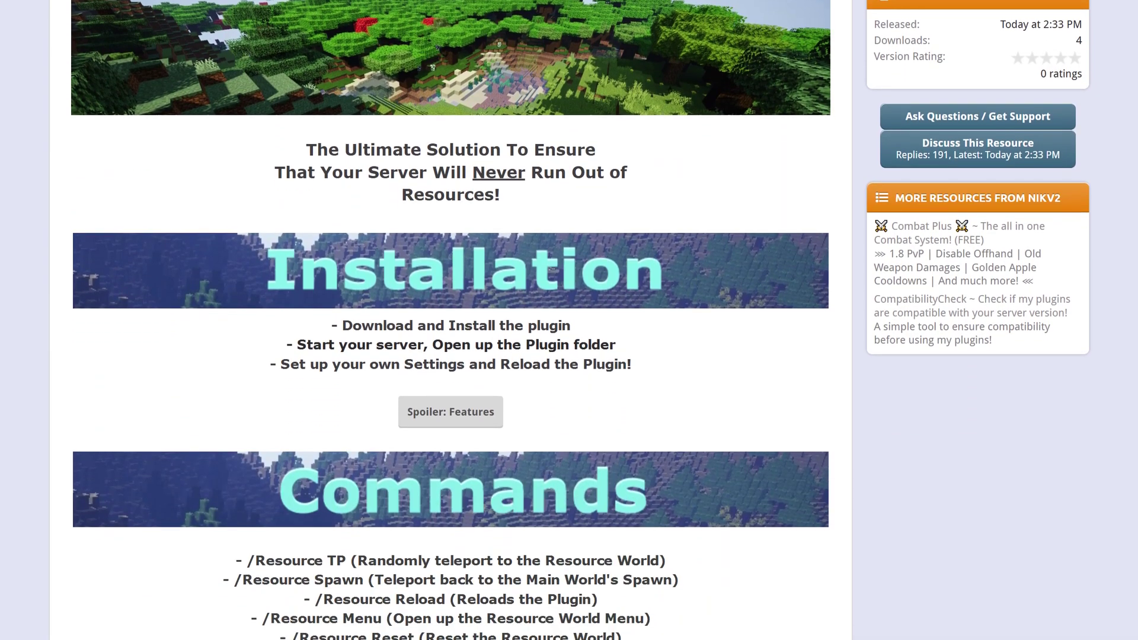
{"action": "scroll", "coordinate": [450, 320], "scroll_direction": "down", "scroll_amount": 17}
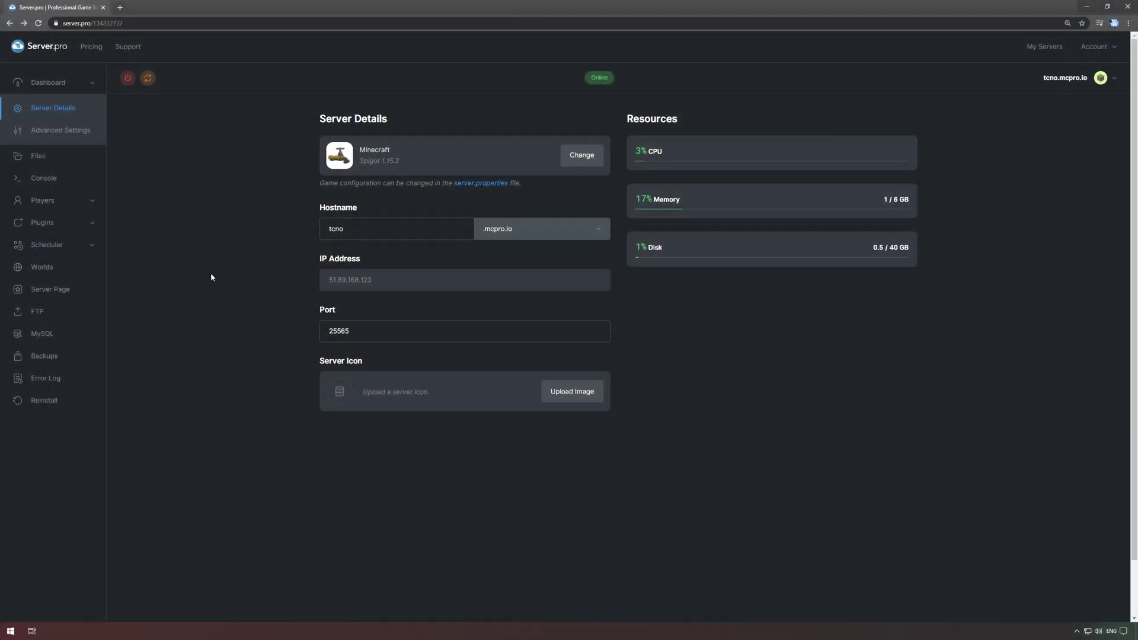
Step: On Server.pro, search the Spigot plugins for "Resource World" and install the latest version of the free Resource World plugin
{"action": "left_click", "coordinate": [132, 287]}
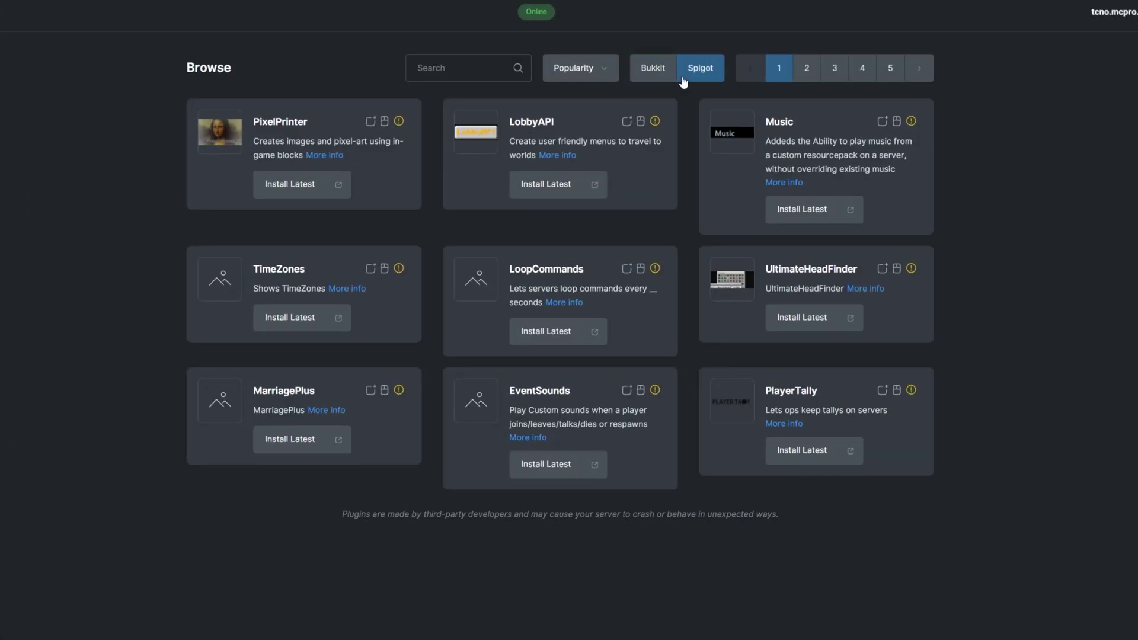
{"action": "left_click", "coordinate": [451, 68]}
{"action": "type", "text": "Resource World"}
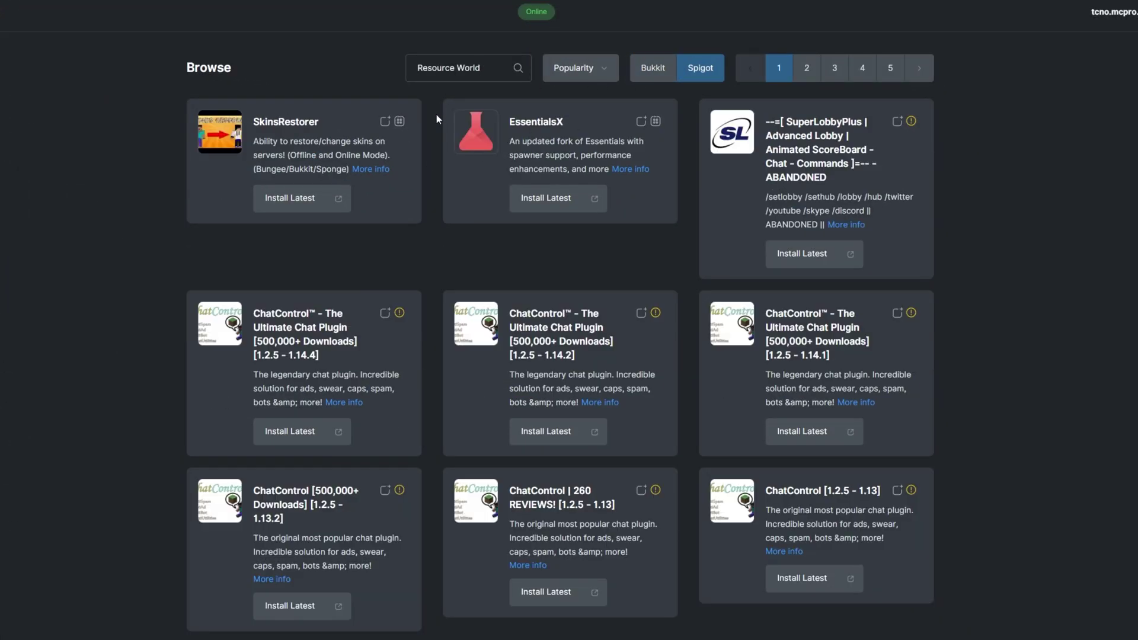
{"action": "key", "text": "Return"}
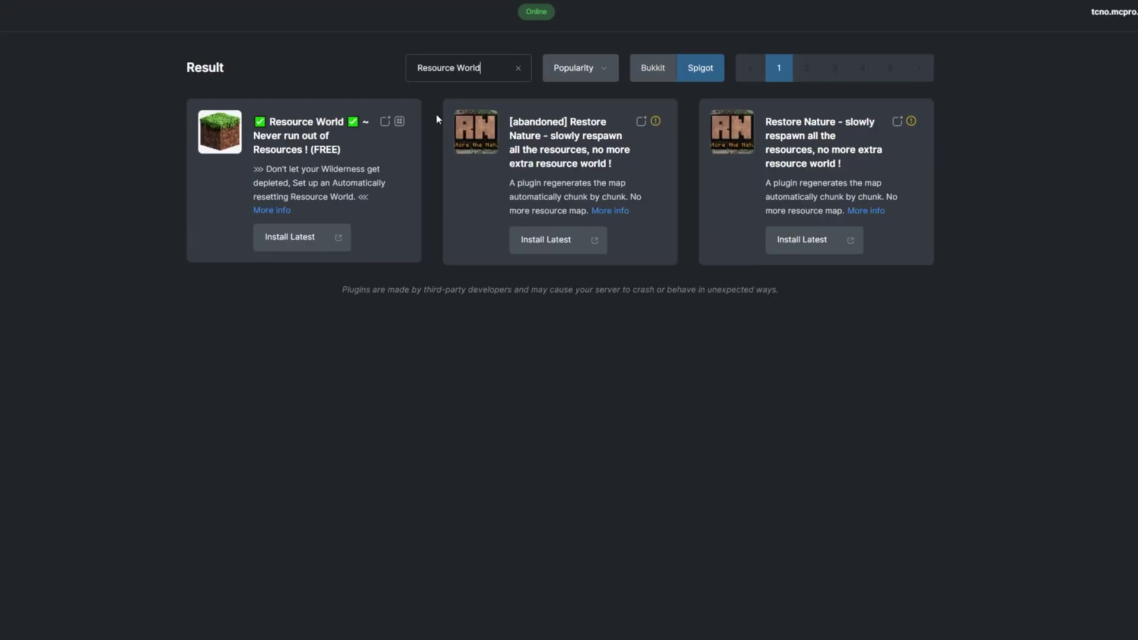
{"action": "left_click", "coordinate": [301, 240]}
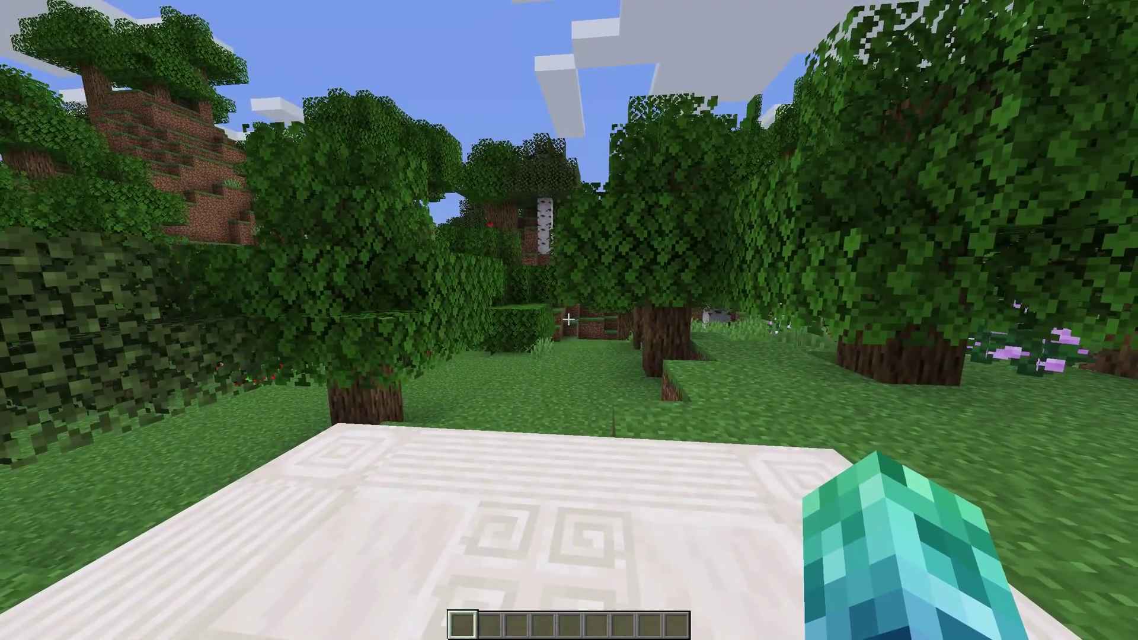
Step: In Minecraft, check the installed plugin version with /resourceworld and list its available commands with /resource help
{"action": "type", "text": "/resourceworld"}
{"action": "key", "text": "Return"}
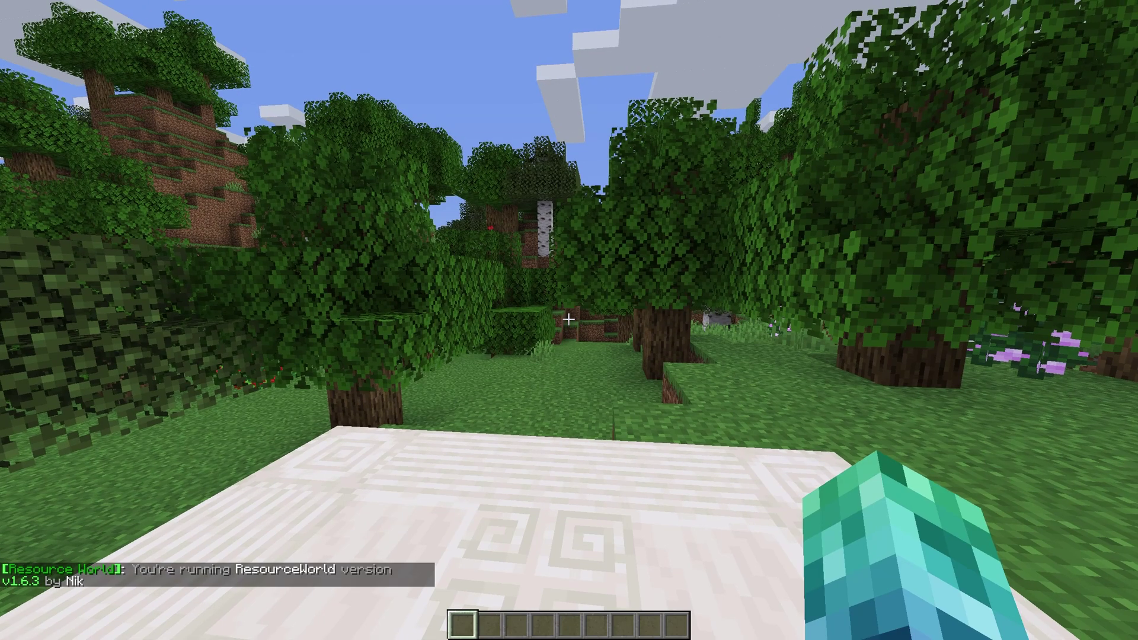
{"action": "type", "text": "/resource hel"}
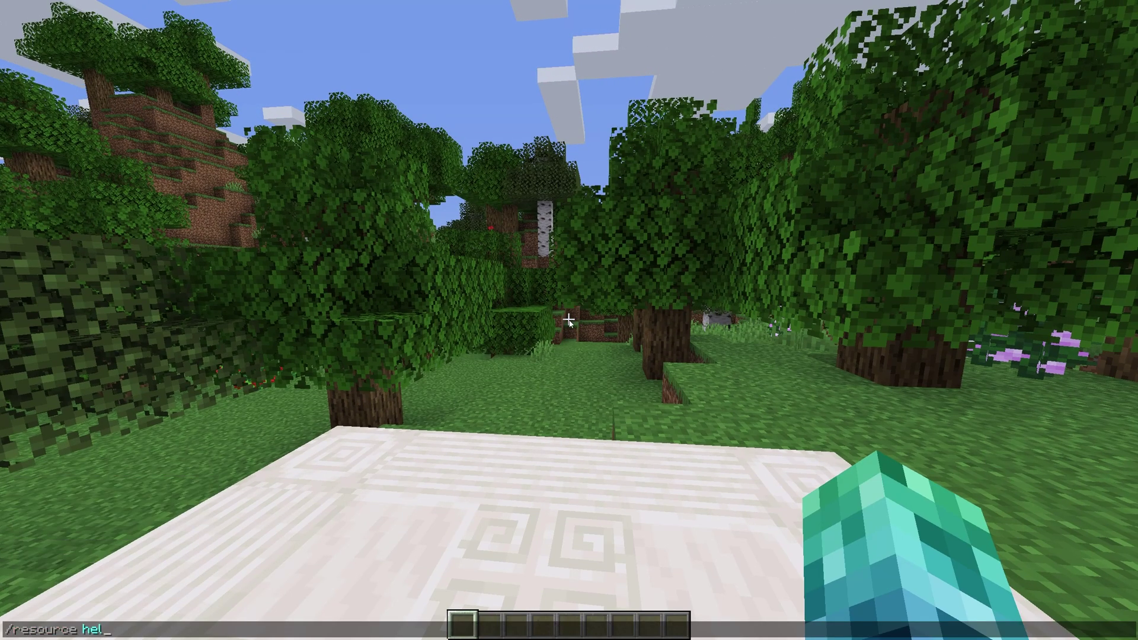
{"action": "type", "text": "p"}
{"action": "key", "text": "Return"}
{"action": "key", "text": "w"}
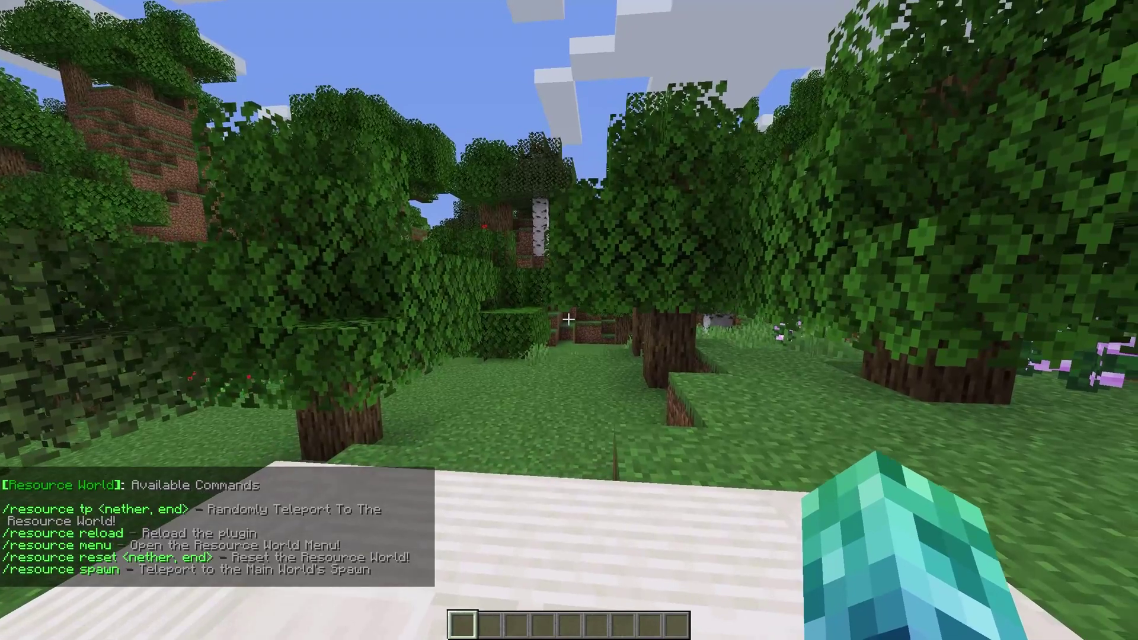
Step: Open the Resource World menu with /resource menu, examine its options, and choose the diamond item for the Discord invite
{"action": "type", "text": "/resource menu"}
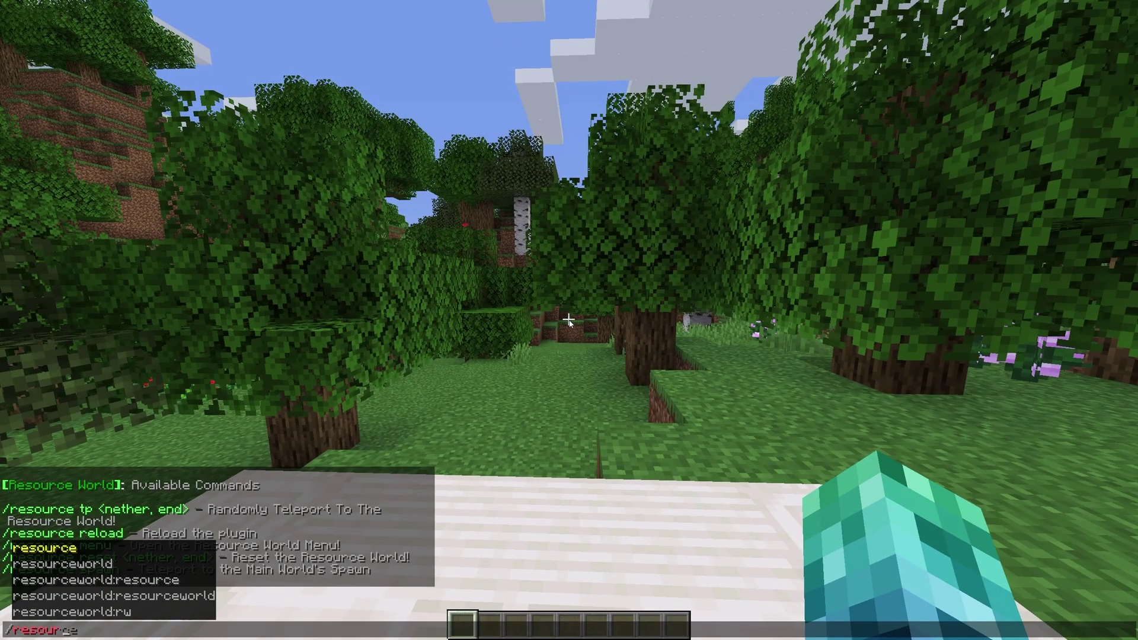
{"action": "key", "text": "Return"}
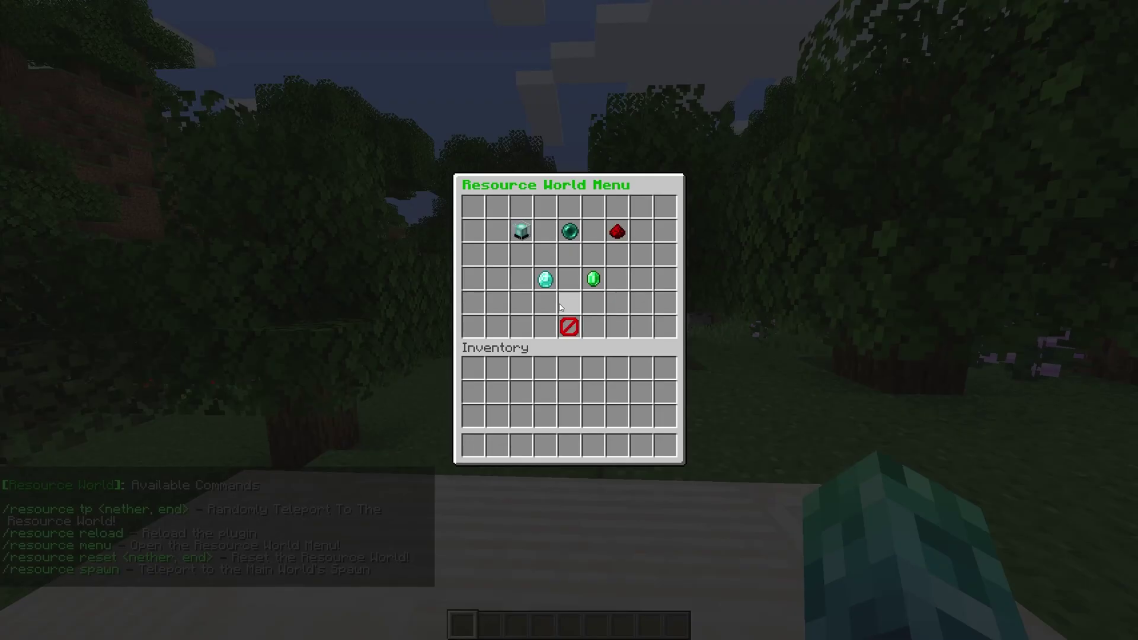
{"action": "mouse_move", "coordinate": [527, 236]}
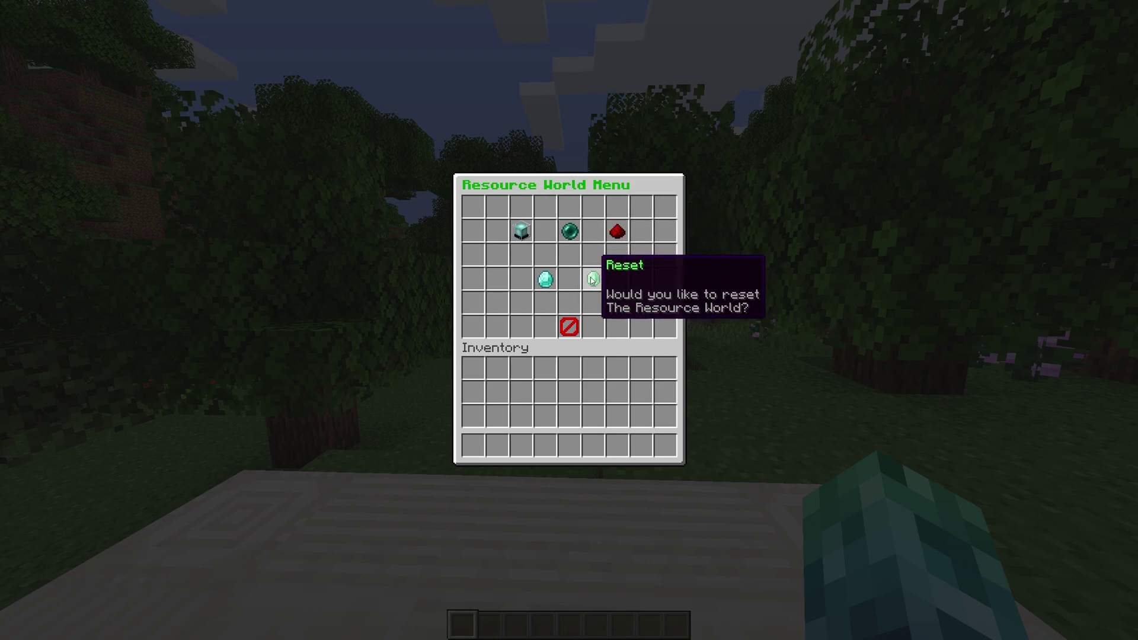
{"action": "left_click", "coordinate": [573, 324]}
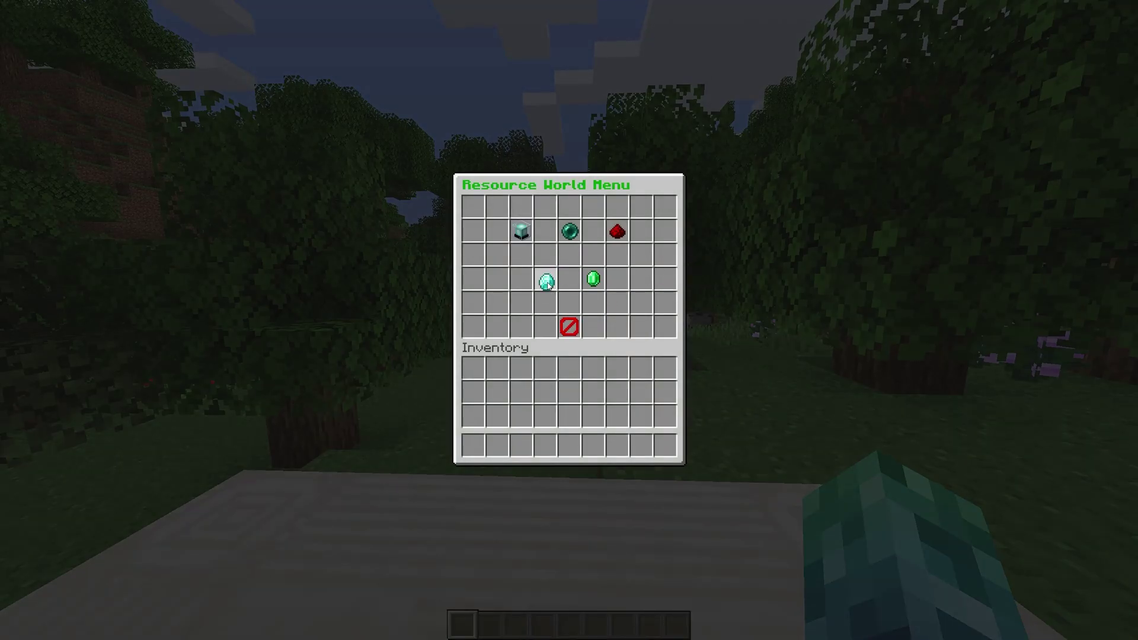
{"action": "left_click", "coordinate": [546, 282]}
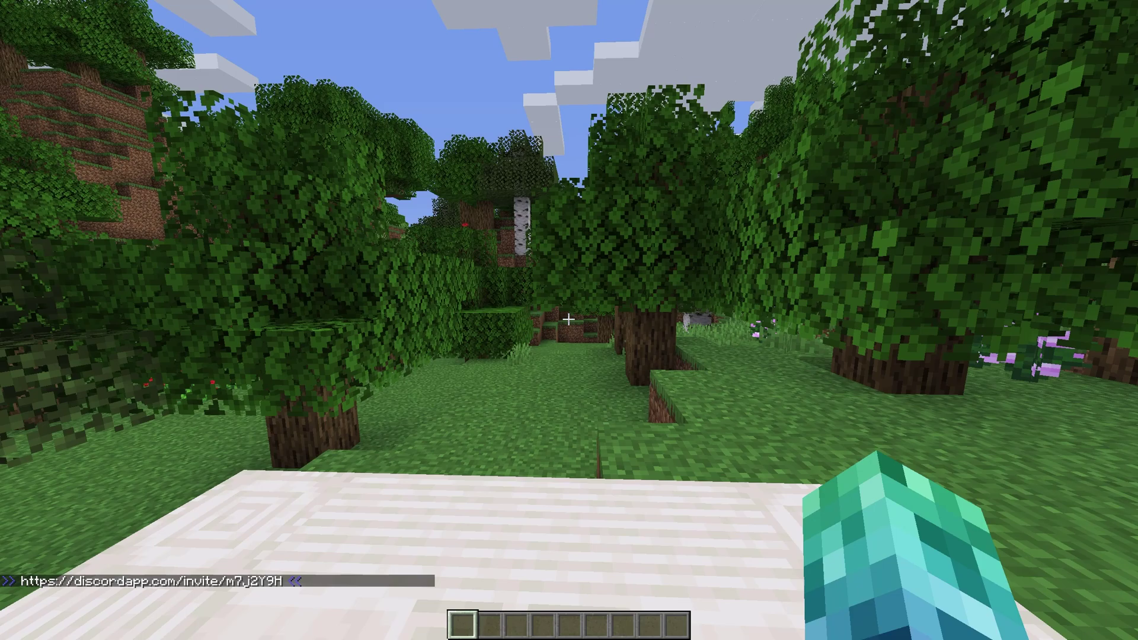
Step: Teleport to the Resource World with /resource tp and move to coordinates 0 100 0 with /teleport
{"action": "type", "text": "/resource"}
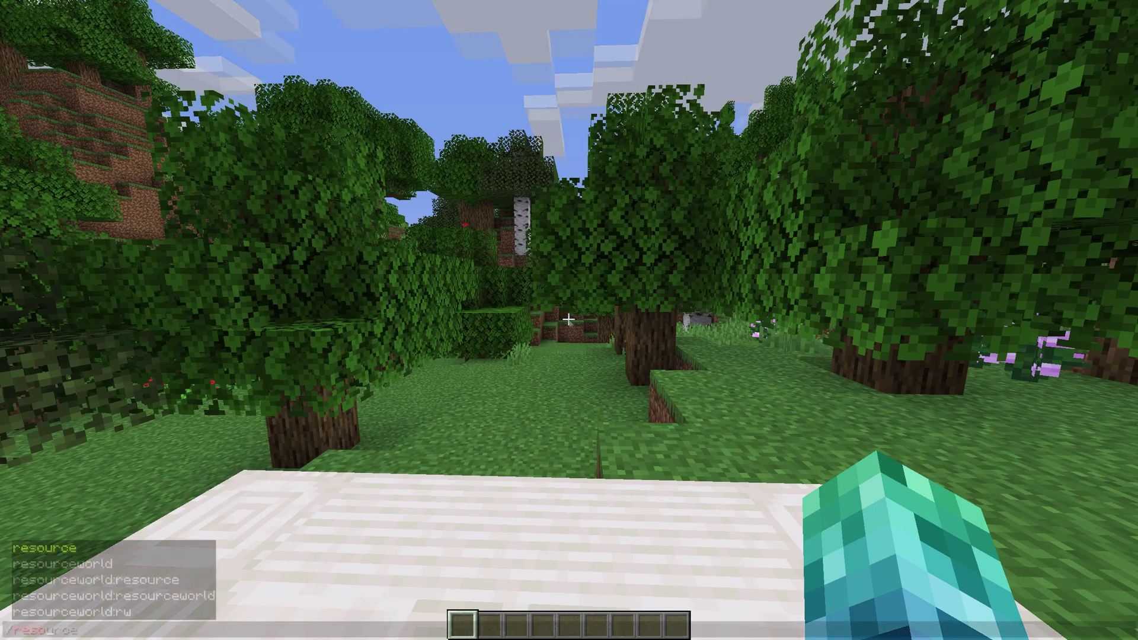
{"action": "type", "text": " tp"}
{"action": "key", "text": "Return"}
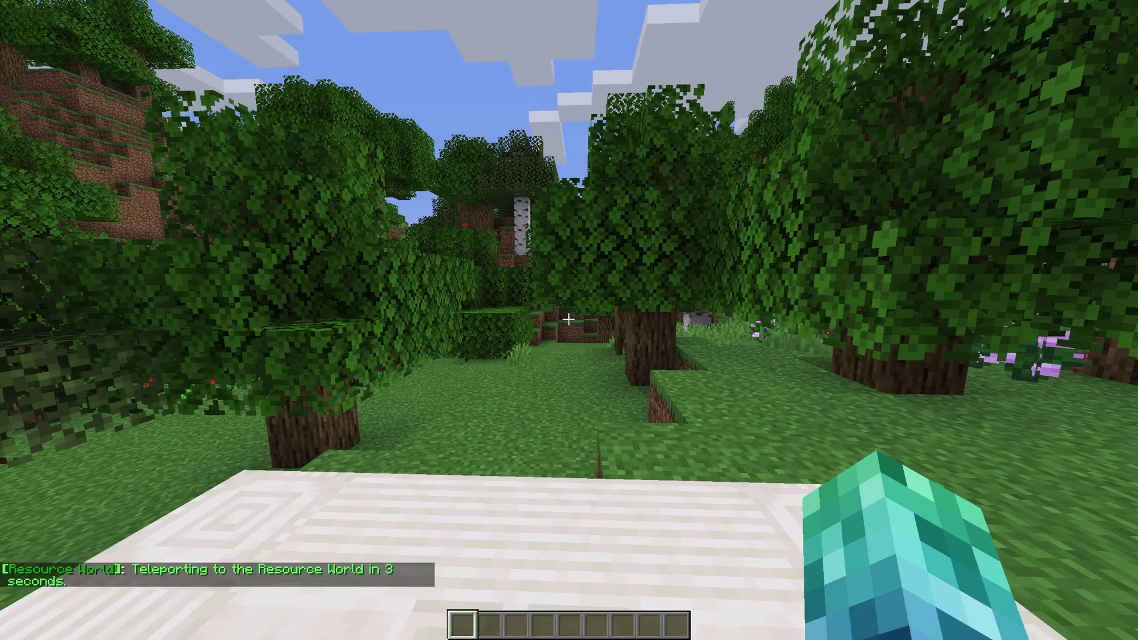
{"action": "mouse_move", "coordinate": [569, 320]}
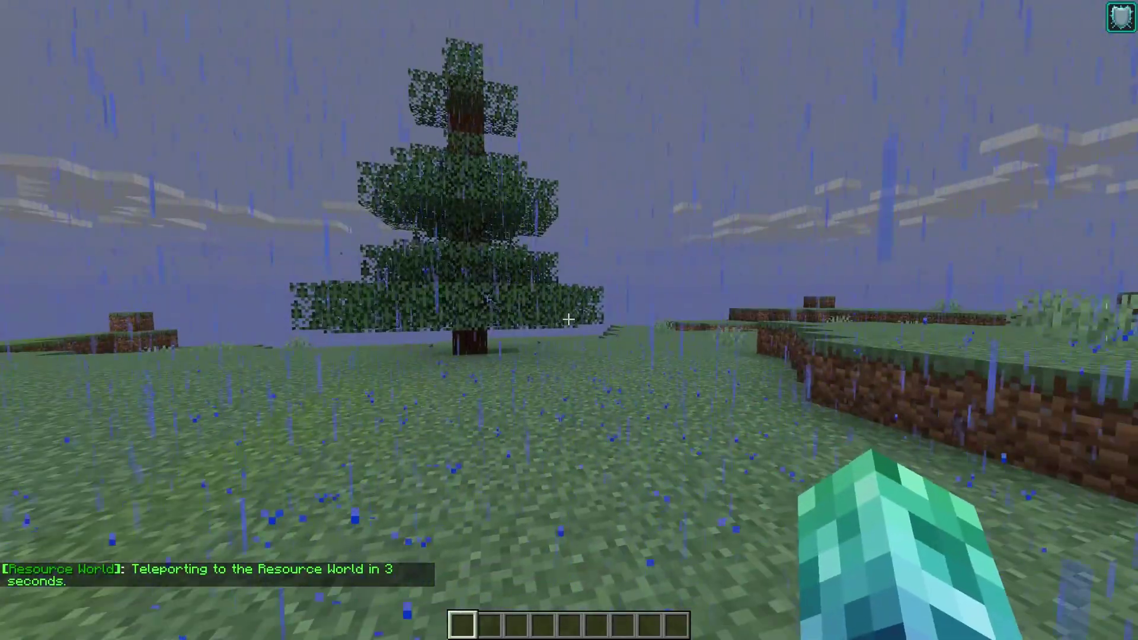
{"action": "type", "text": "/teleport 0 100 0"}
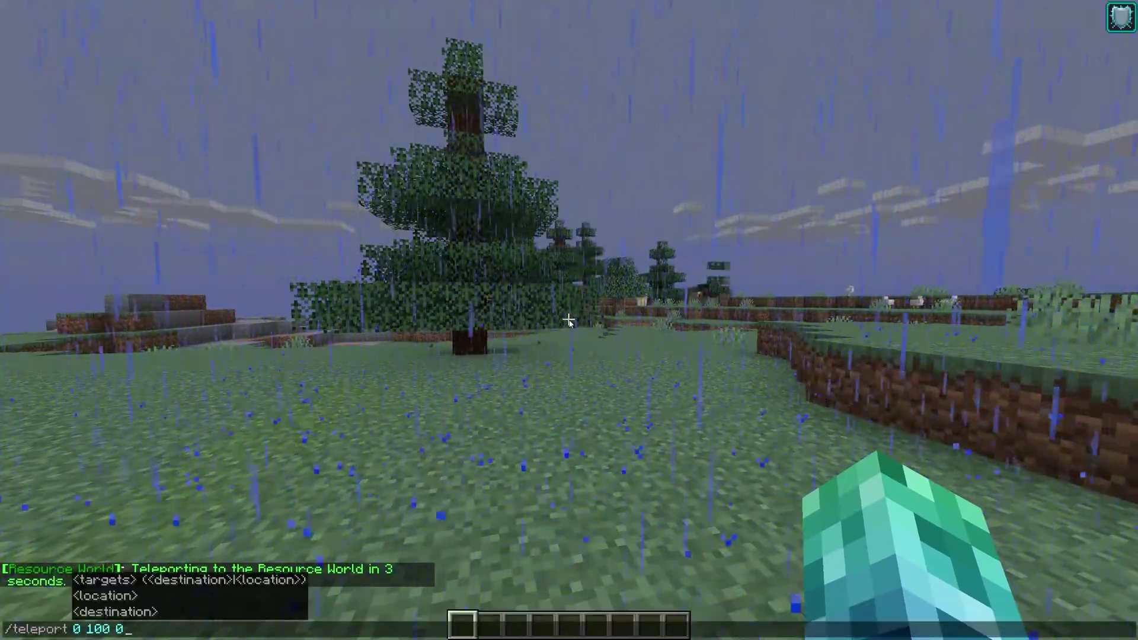
{"action": "key", "text": "Return"}
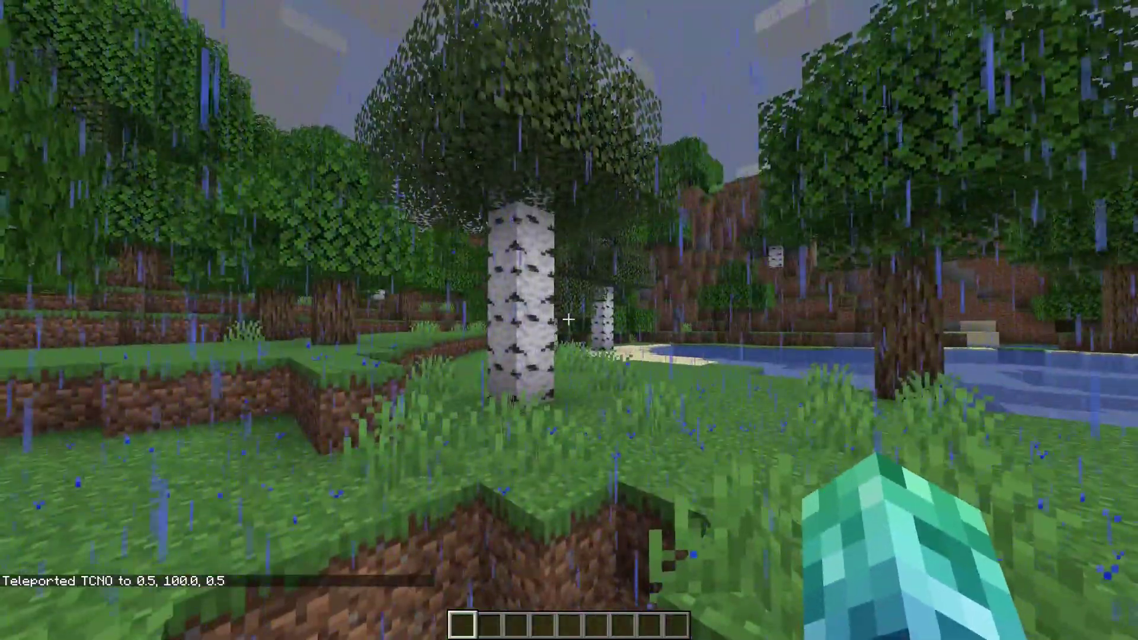
Step: Return from the Resource World to the main world's spawn with /resource spawn
{"action": "type", "text": "/resource spawn"}
{"action": "key", "text": "Return"}
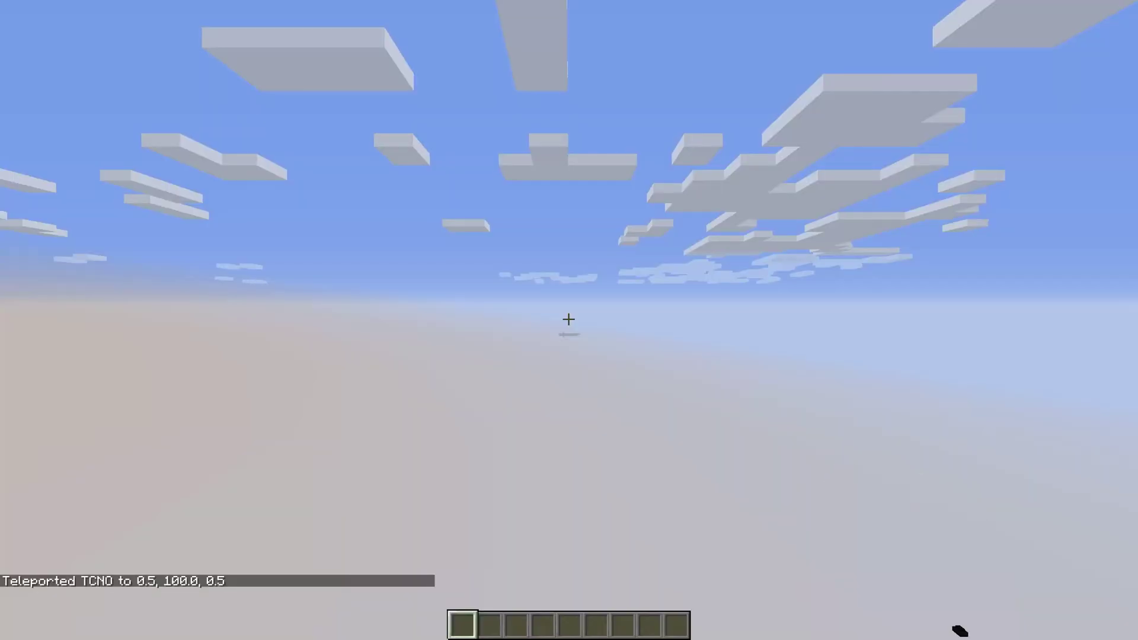
{"action": "key", "text": "w"}
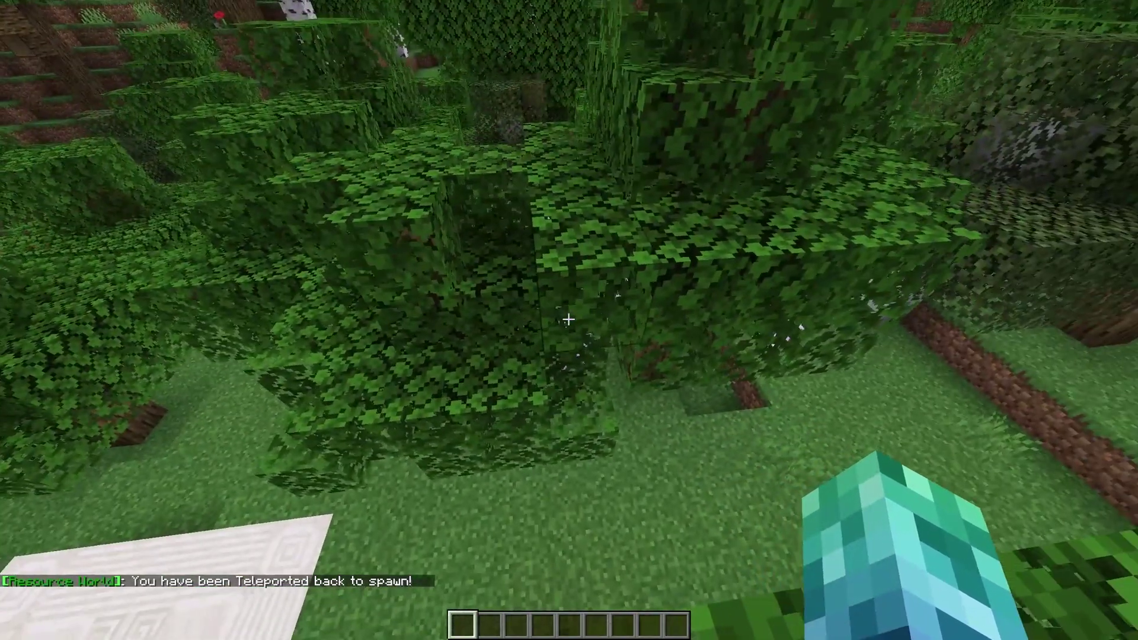
Step: Go back into the Resource World with /resource tp and teleport to coordinates 0 100 0 again
{"action": "key", "text": "t"}
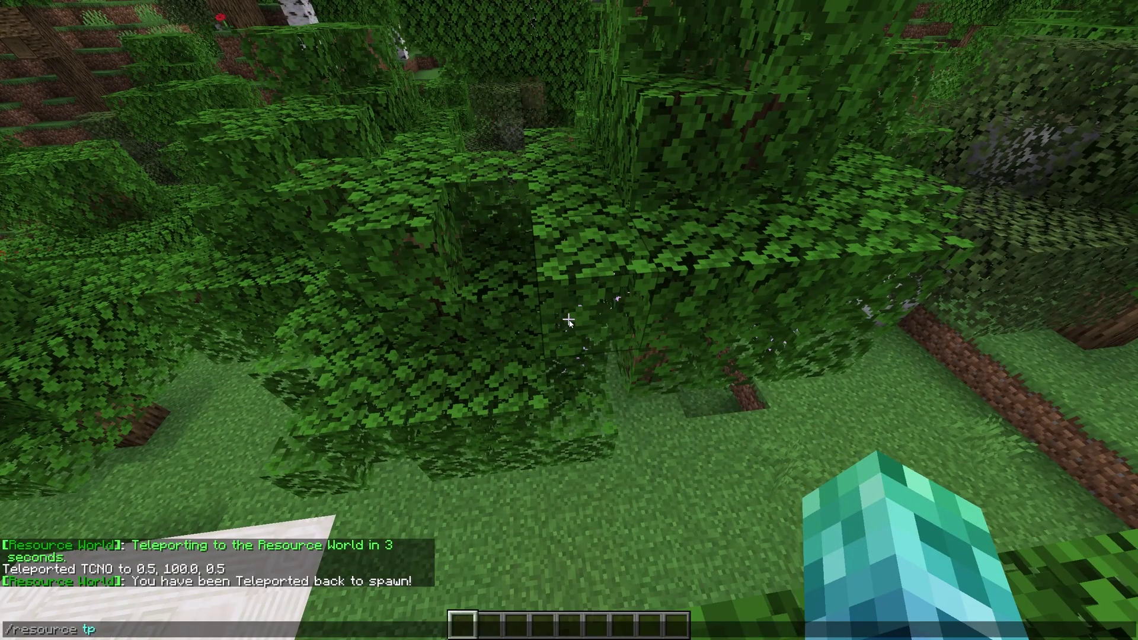
{"action": "type", "text": "/resource tp"}
{"action": "key", "text": "Return"}
{"action": "type", "text": "t/teleport 0 100 0"}
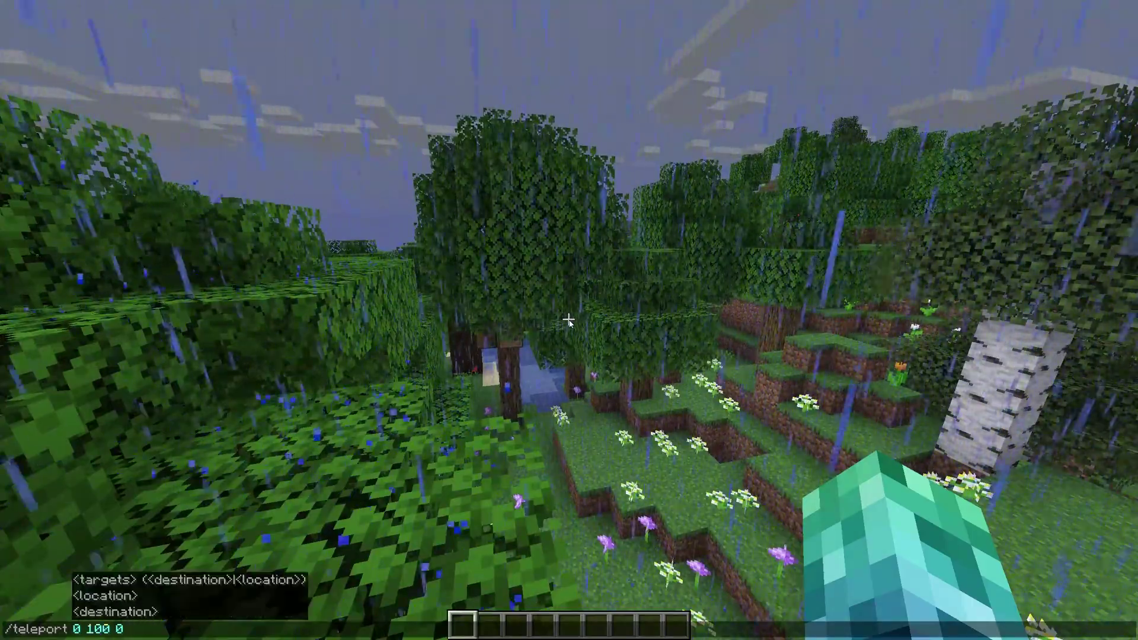
{"action": "key", "text": "Return"}
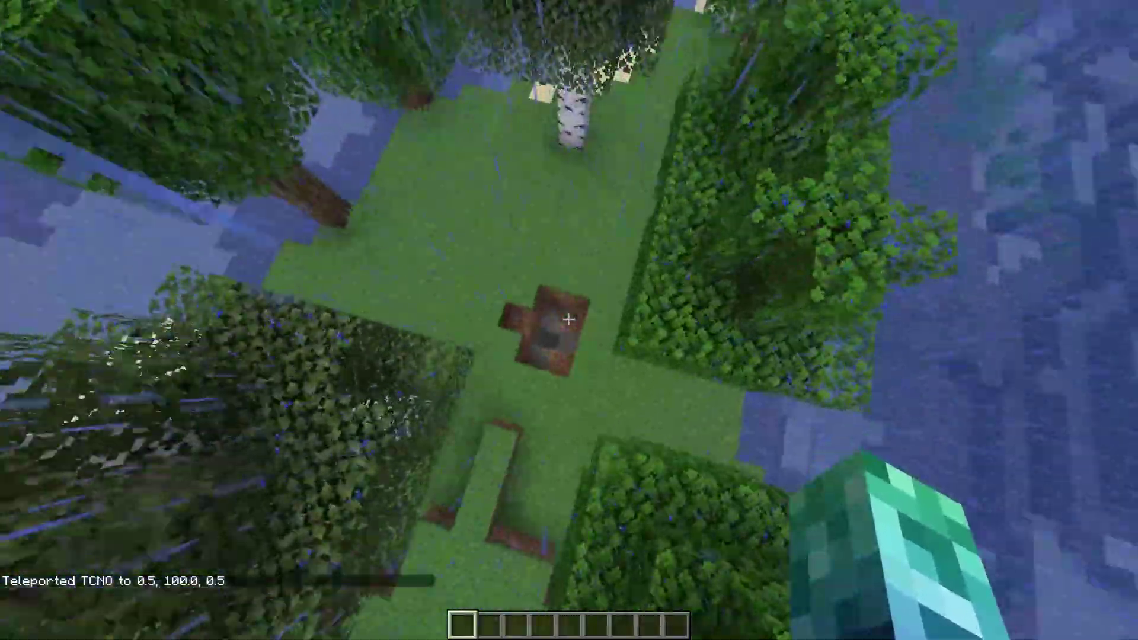
Step: Teleport back to the main world's spawn with /resource spawn
{"action": "type", "text": "/resource"}
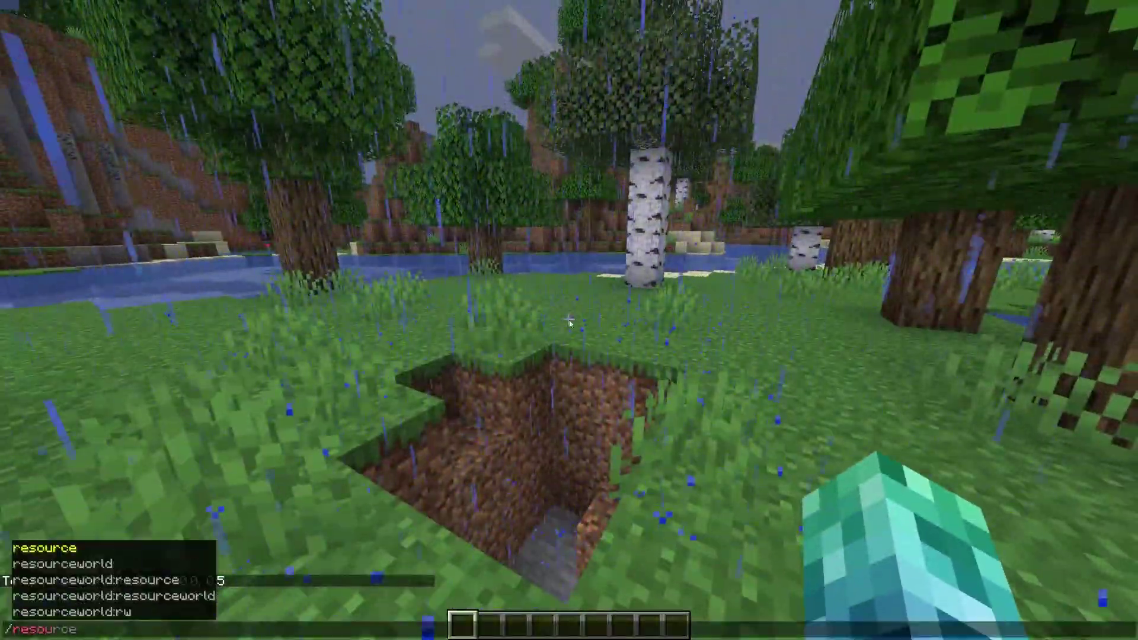
{"action": "type", "text": " spawn"}
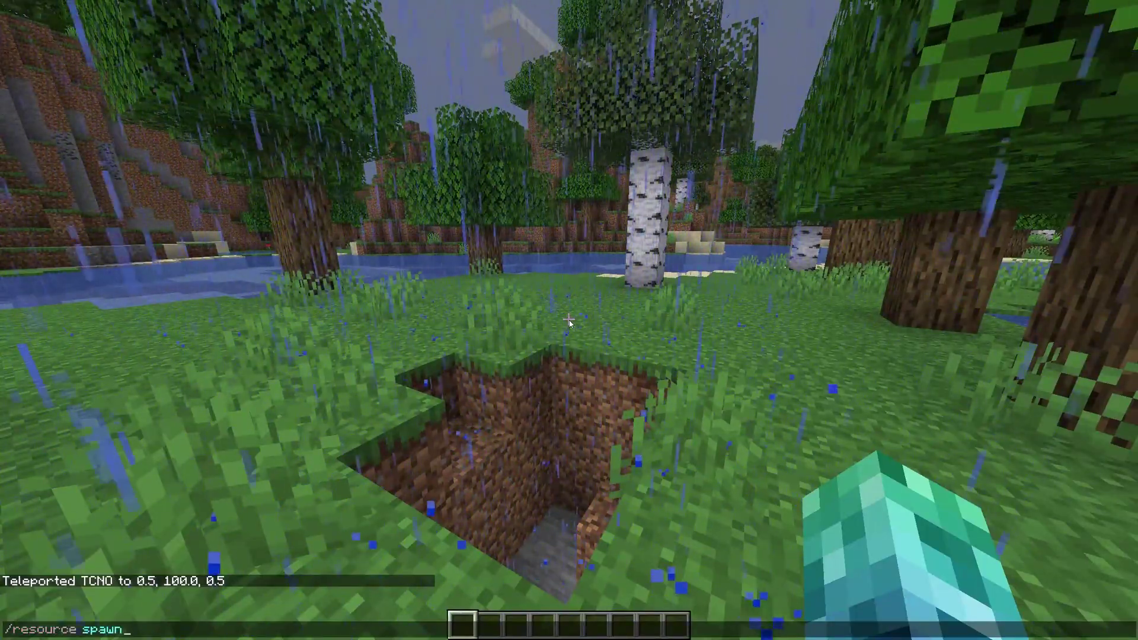
{"action": "key", "text": "Return"}
Step: Open the Resource World menu and examine its options for resetting a resource world
{"action": "key", "text": "Return"}
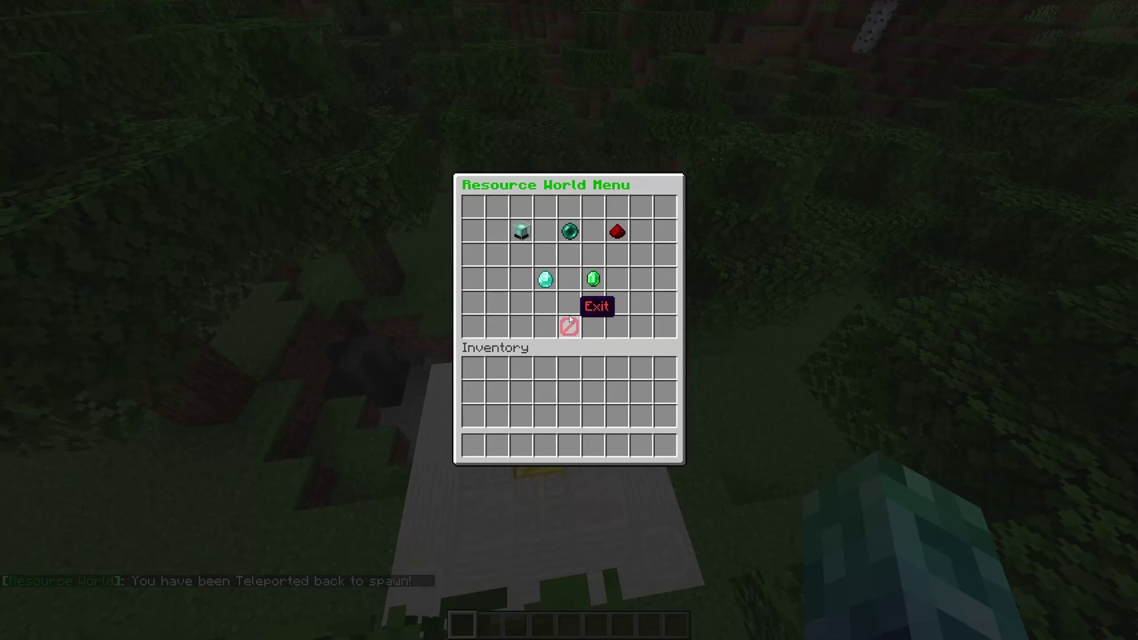
{"action": "left_click", "coordinate": [593, 278]}
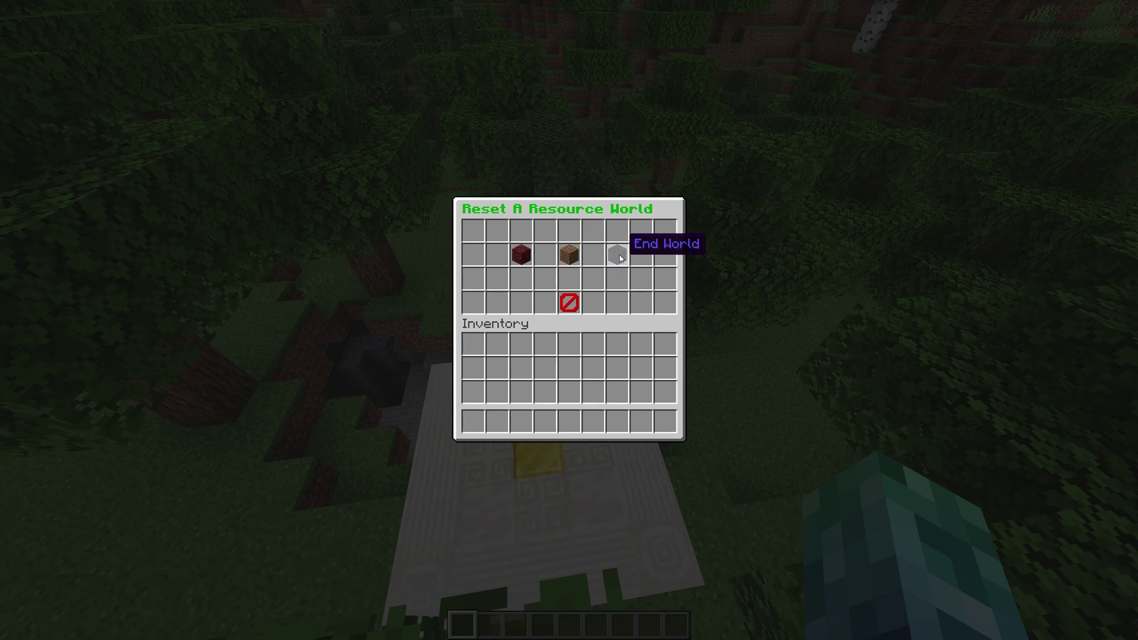
{"action": "left_click", "coordinate": [575, 252]}
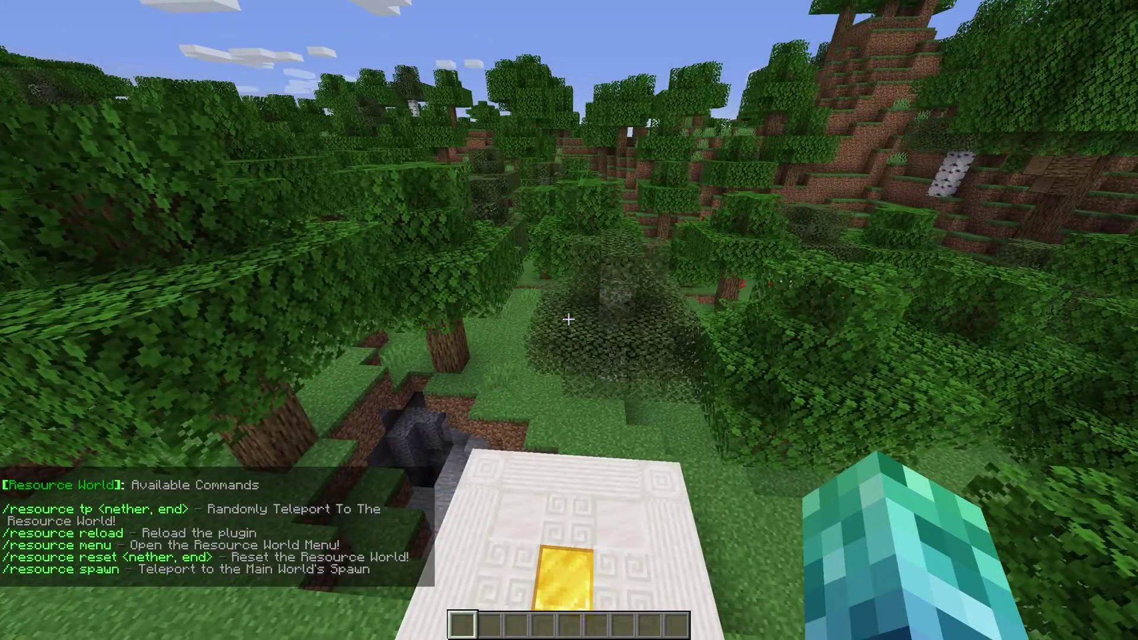
Step: Reset the Resource World with the /resource reset command
{"action": "type", "text": "t"}
{"action": "type", "text": "/resource reset"}
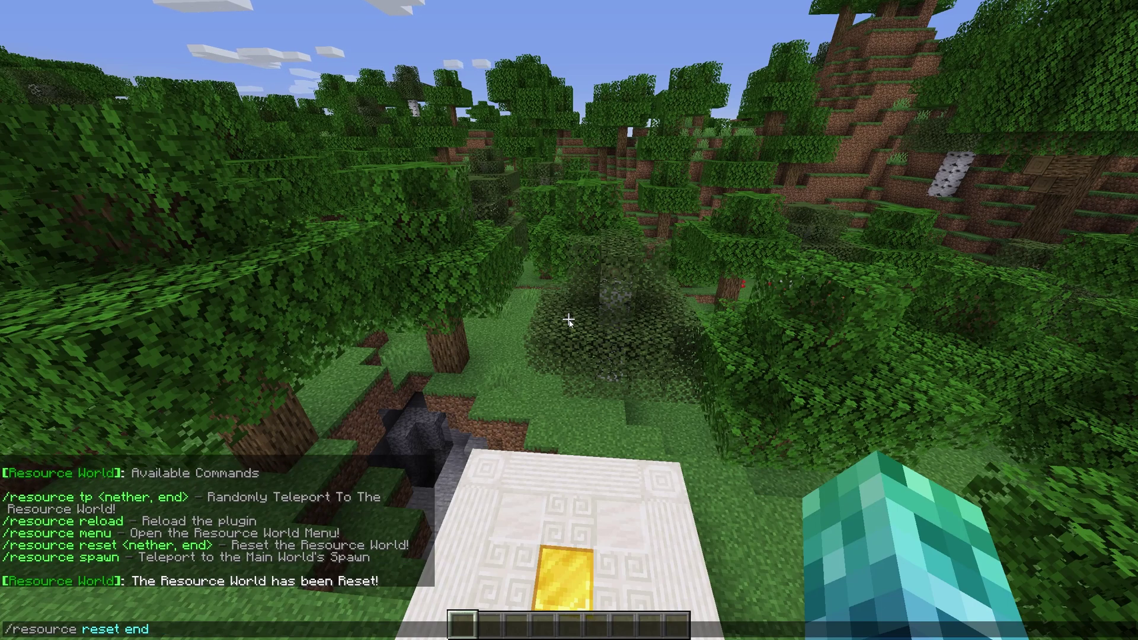
{"action": "key", "text": "Escape"}
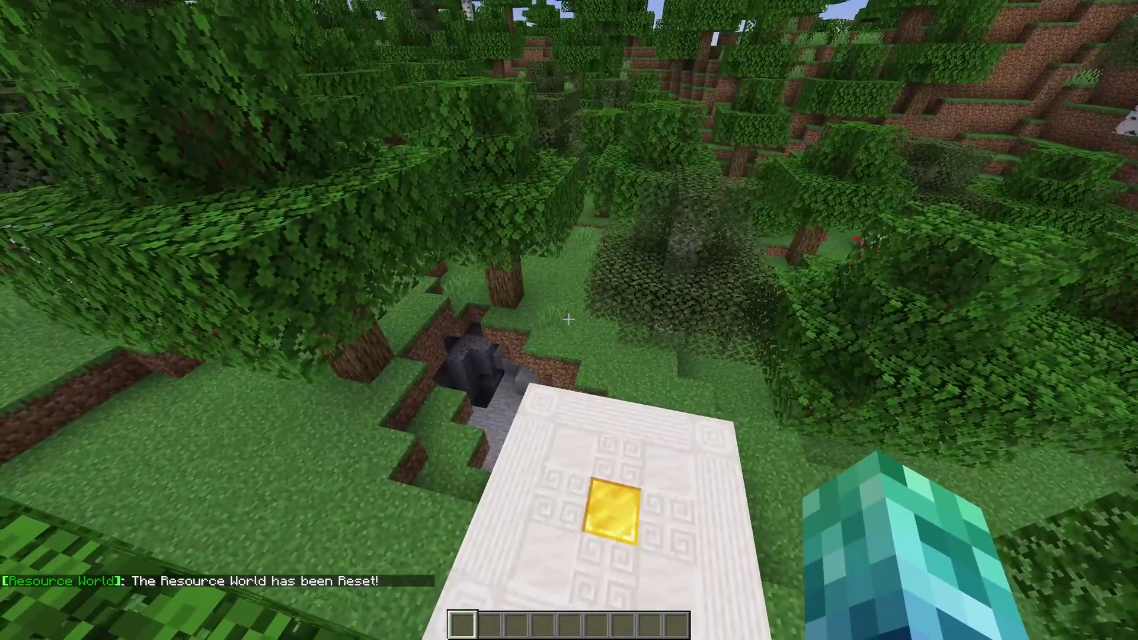
Step: Teleport into the reset Resource World with /resource tp and prepare a /teleport command
{"action": "key", "text": "slash"}
{"action": "type", "text": "resource tp"}
{"action": "key", "text": "Return"}
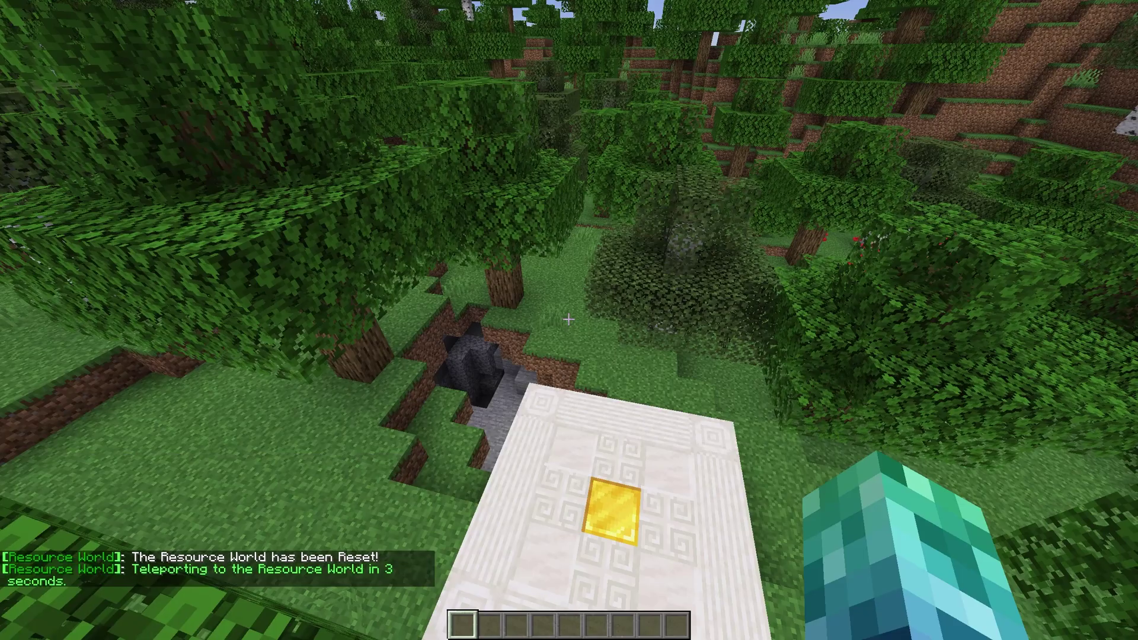
{"action": "key", "text": "slash"}
{"action": "type", "text": "teleport @a"}
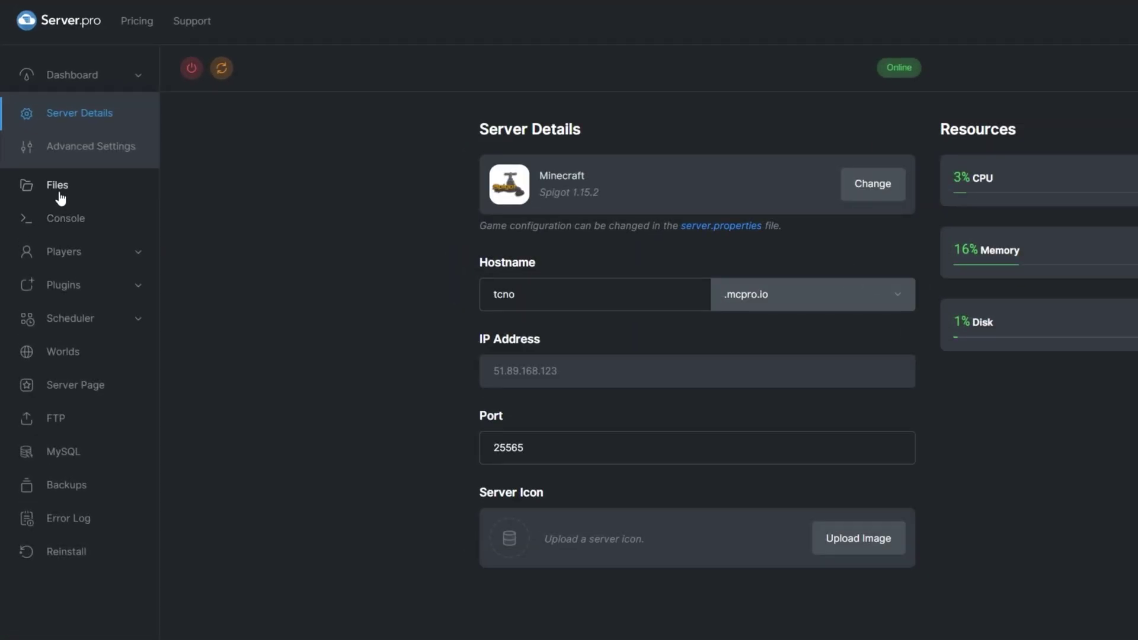
Step: Open the lang.yml, data.yml and config.yml files from the server's plugins/ResourceWorld folder
{"action": "left_click", "coordinate": [44, 153]}
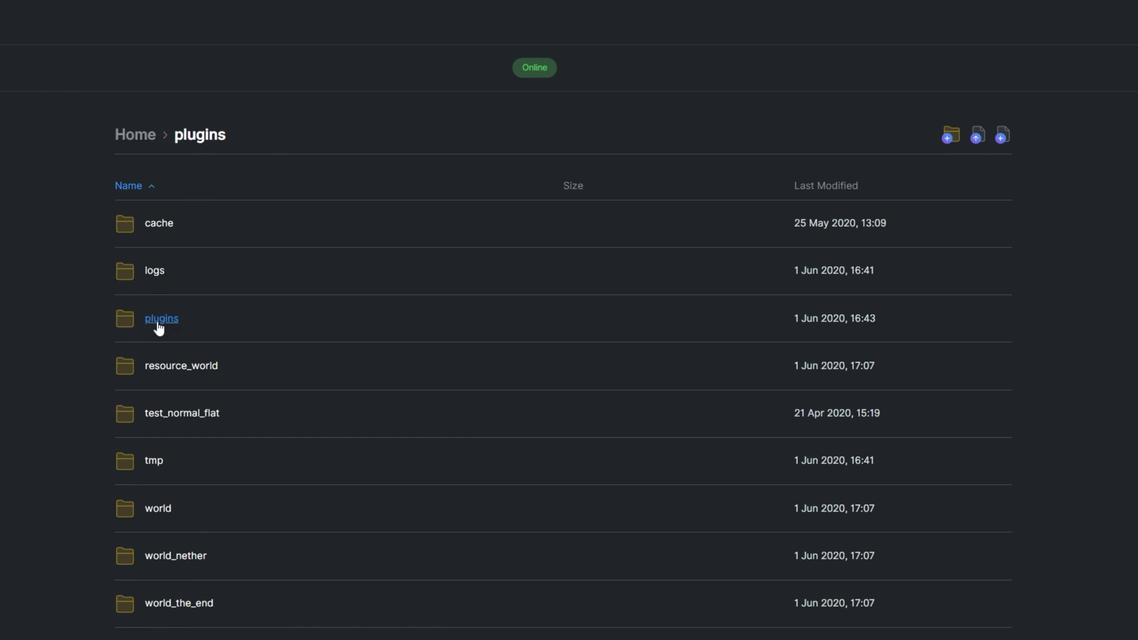
{"action": "left_click", "coordinate": [157, 320]}
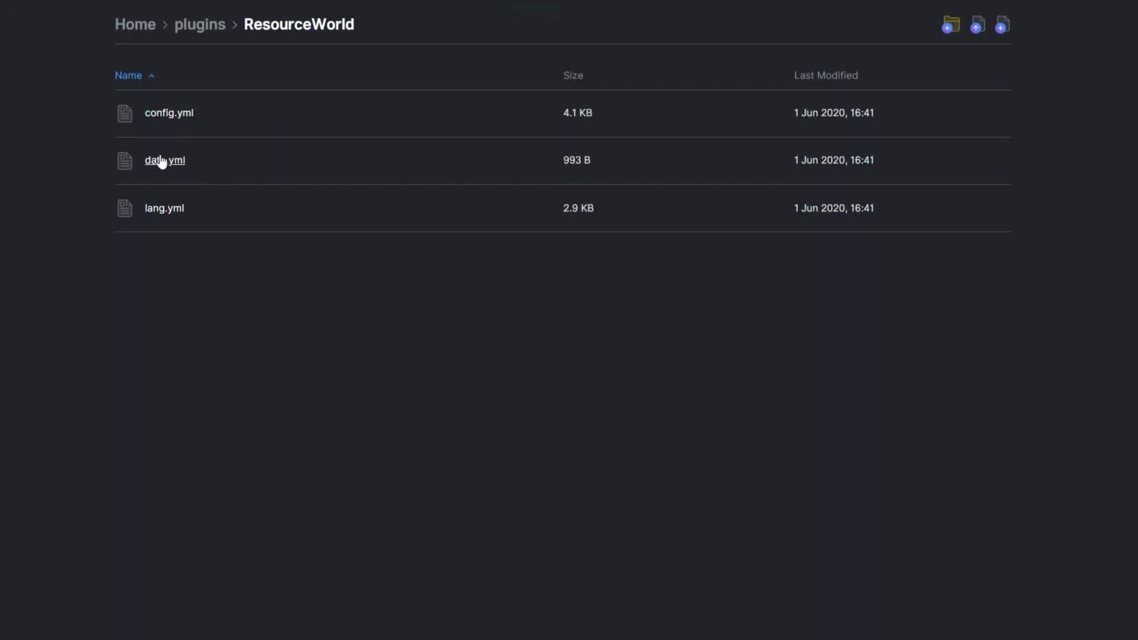
{"action": "left_click", "coordinate": [164, 209]}
{"action": "left_click", "coordinate": [172, 162]}
{"action": "left_click", "coordinate": [186, 114]}
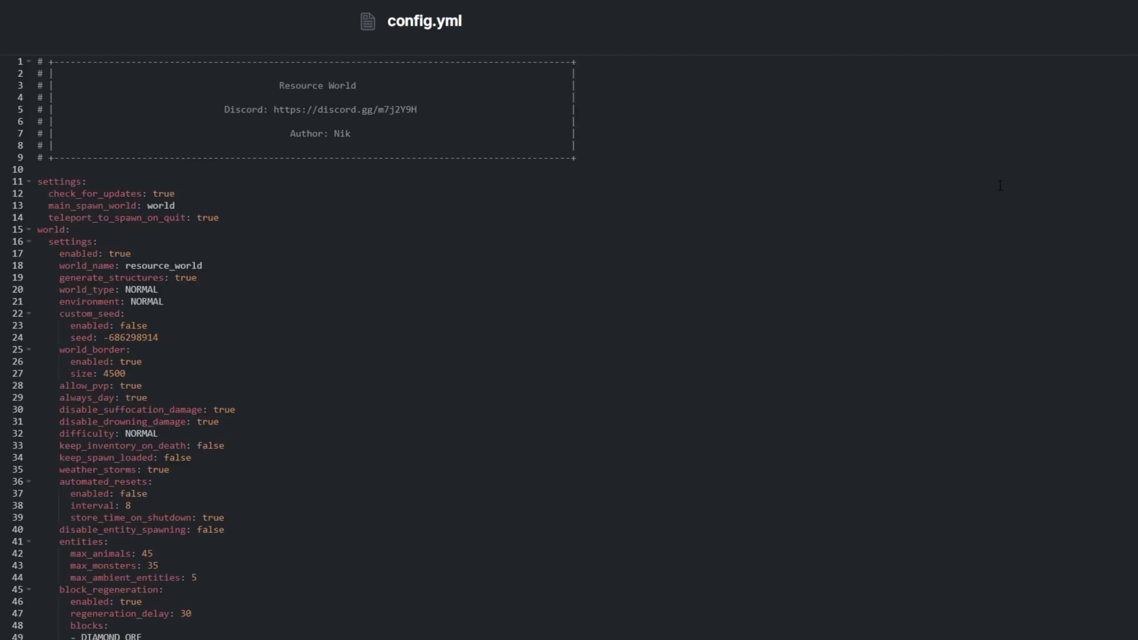
Step: Examine the general settings at the start of config.yml and survey the extent of the world section
{"action": "scroll", "coordinate": [285, 355], "scroll_direction": "down", "scroll_amount": 1}
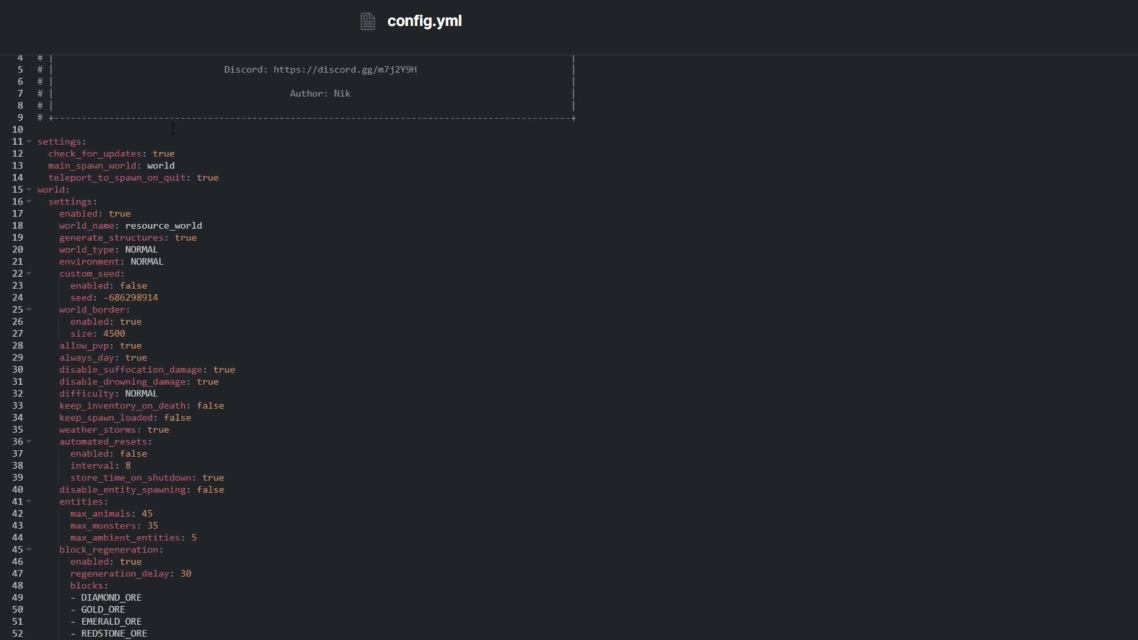
{"action": "left_click_drag", "start_coordinate": [219, 178], "coordinate": [37, 142]}
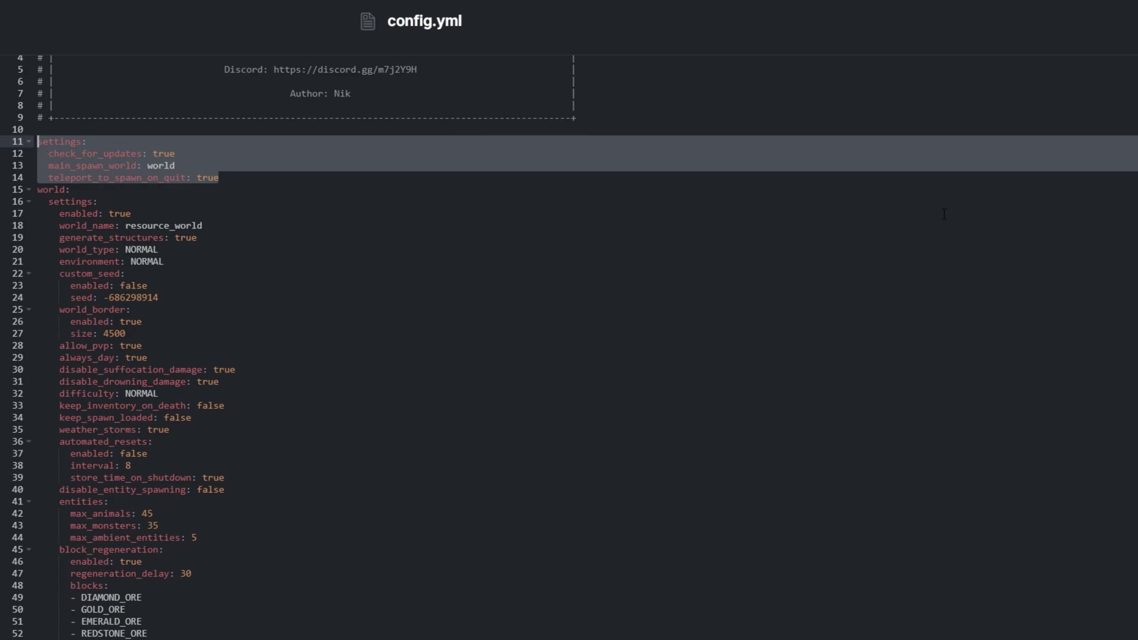
{"action": "scroll", "coordinate": [82, 67], "scroll_direction": "down", "scroll_amount": 3}
{"action": "left_click_drag", "start_coordinate": [37, 92], "coordinate": [443, 637]}
{"action": "left_click", "coordinate": [444, 637]}
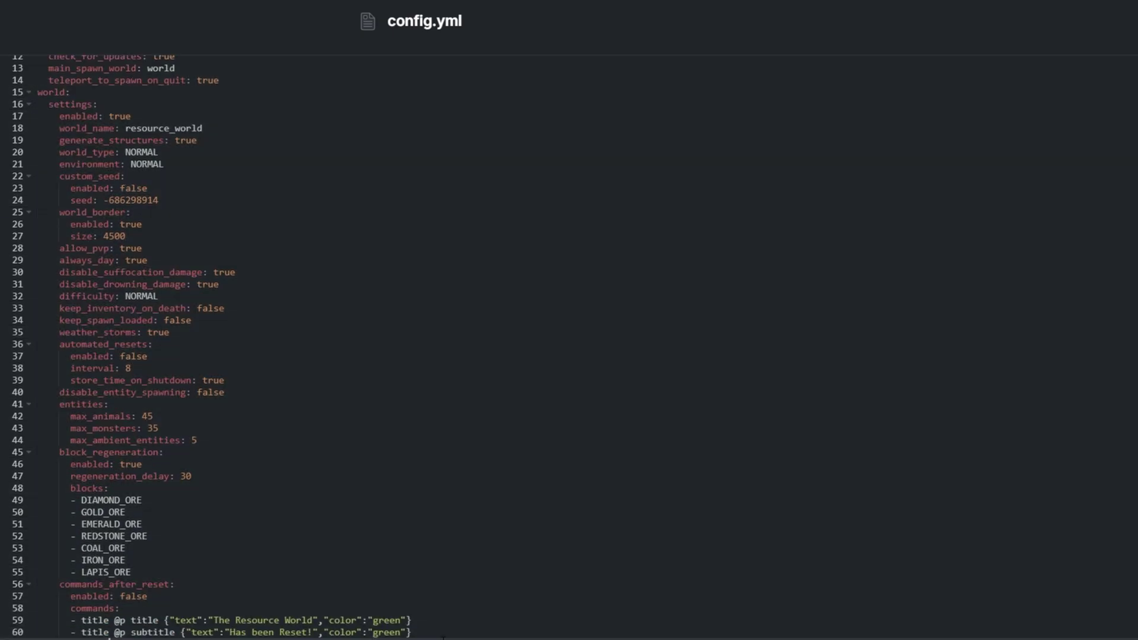
{"action": "scroll", "coordinate": [569, 348], "scroll_direction": "down", "scroll_amount": 11}
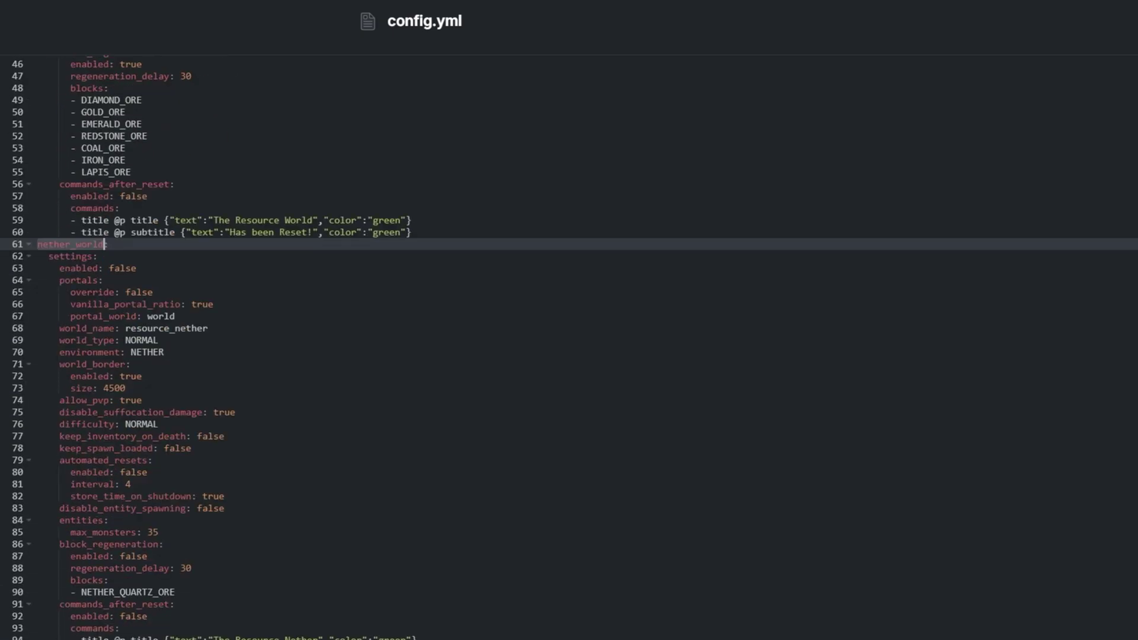
{"action": "scroll", "coordinate": [569, 347], "scroll_direction": "up", "scroll_amount": 14}
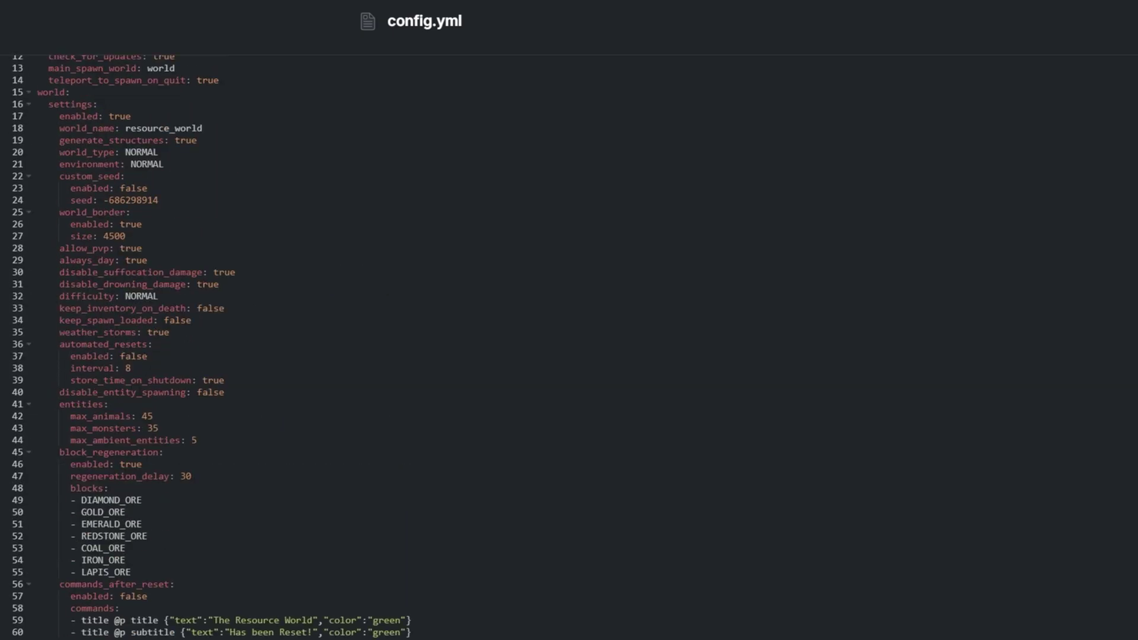
Step: Review the resource world's settings for custom seed, PvP, constant daylight, damage, difficulty, weather and entity limits
{"action": "left_click", "coordinate": [56, 216]}
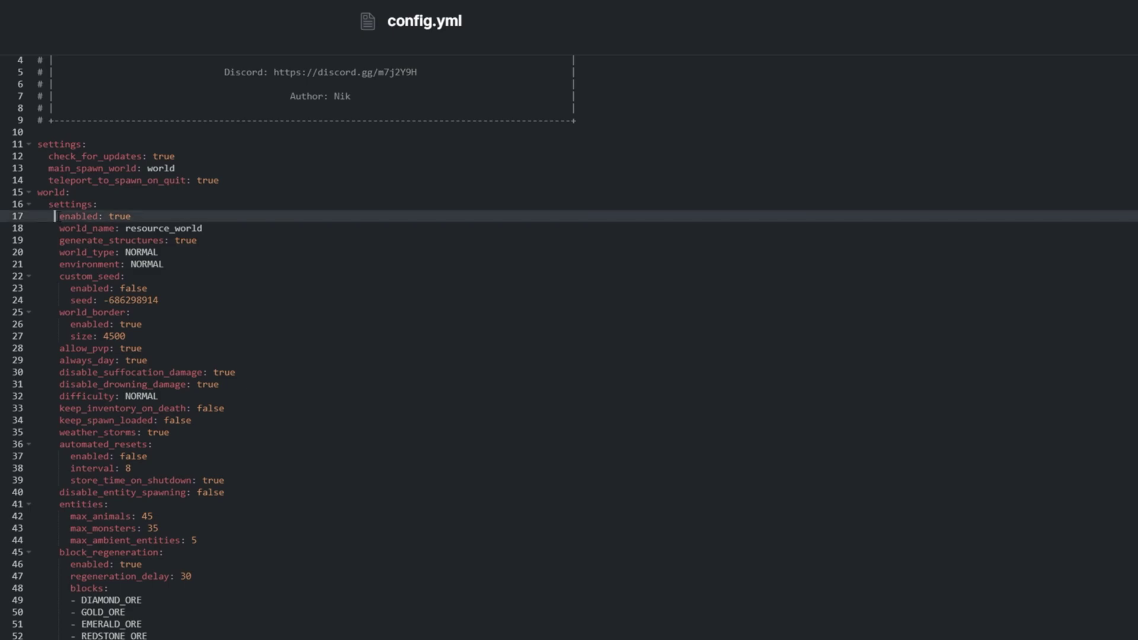
{"action": "left_click_drag", "start_coordinate": [60, 276], "coordinate": [189, 300]}
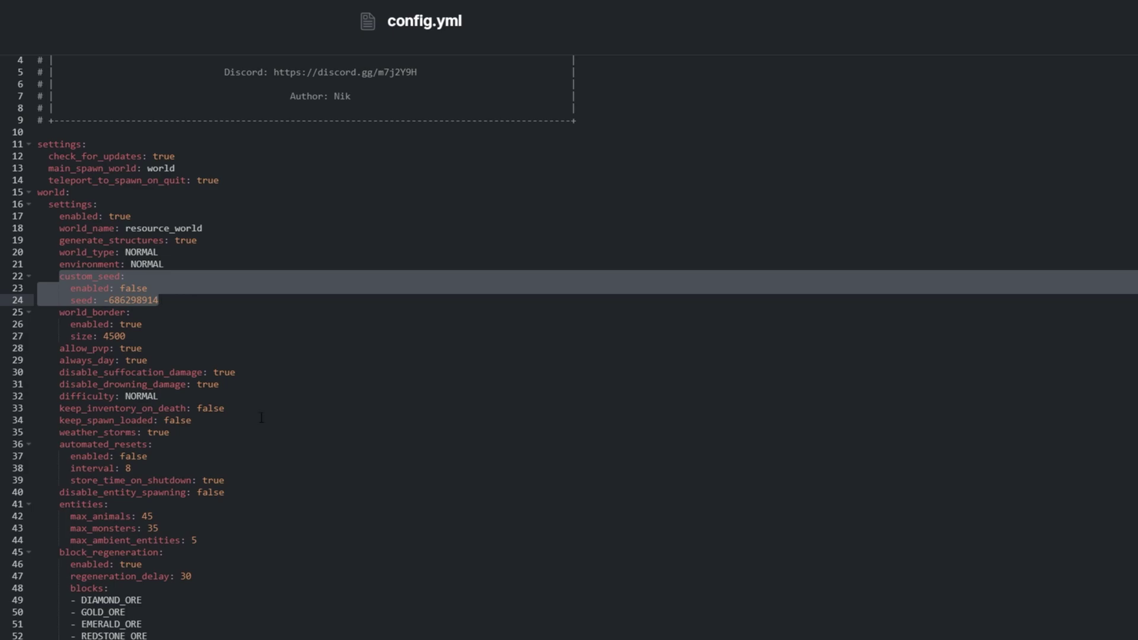
{"action": "left_click_drag", "start_coordinate": [157, 347], "coordinate": [165, 345]}
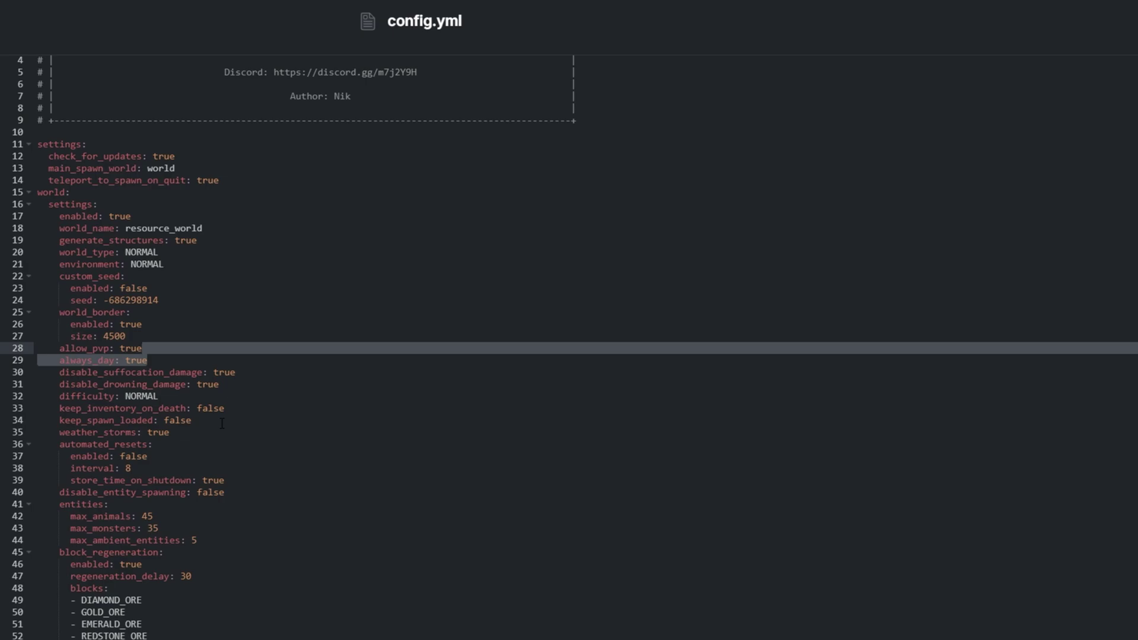
{"action": "mouse_move", "coordinate": [238, 389]}
{"action": "left_mouse_down"}
{"action": "mouse_move", "coordinate": [240, 363]}
{"action": "mouse_move", "coordinate": [236, 389]}
{"action": "left_mouse_up"}
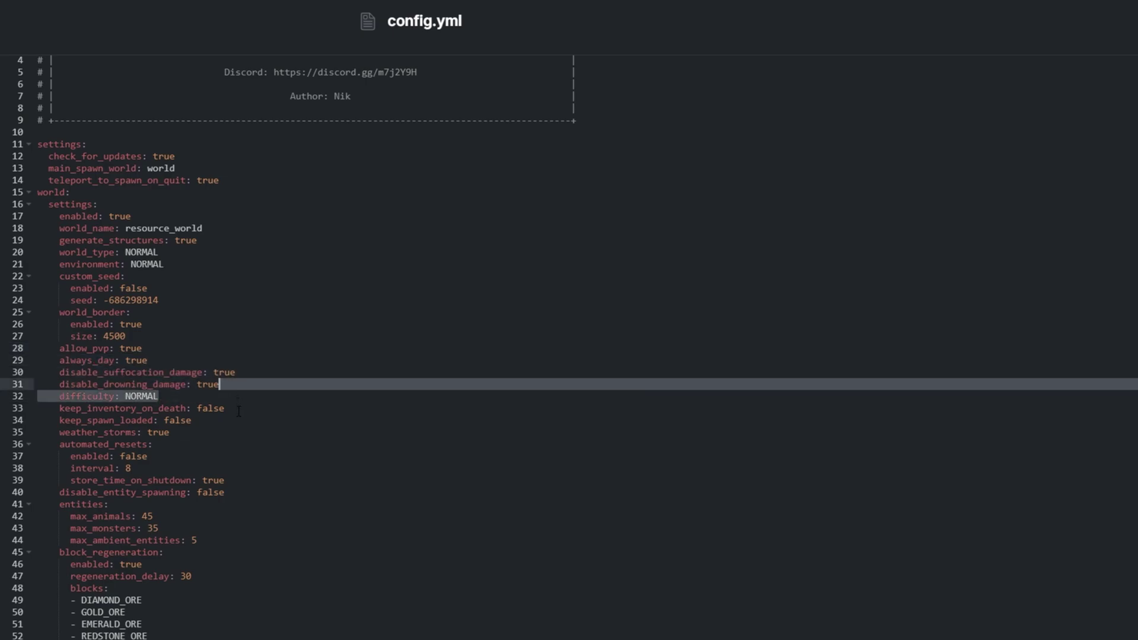
{"action": "left_click_drag", "start_coordinate": [237, 433], "coordinate": [238, 421]}
{"action": "left_click_drag", "start_coordinate": [273, 540], "coordinate": [273, 498]}
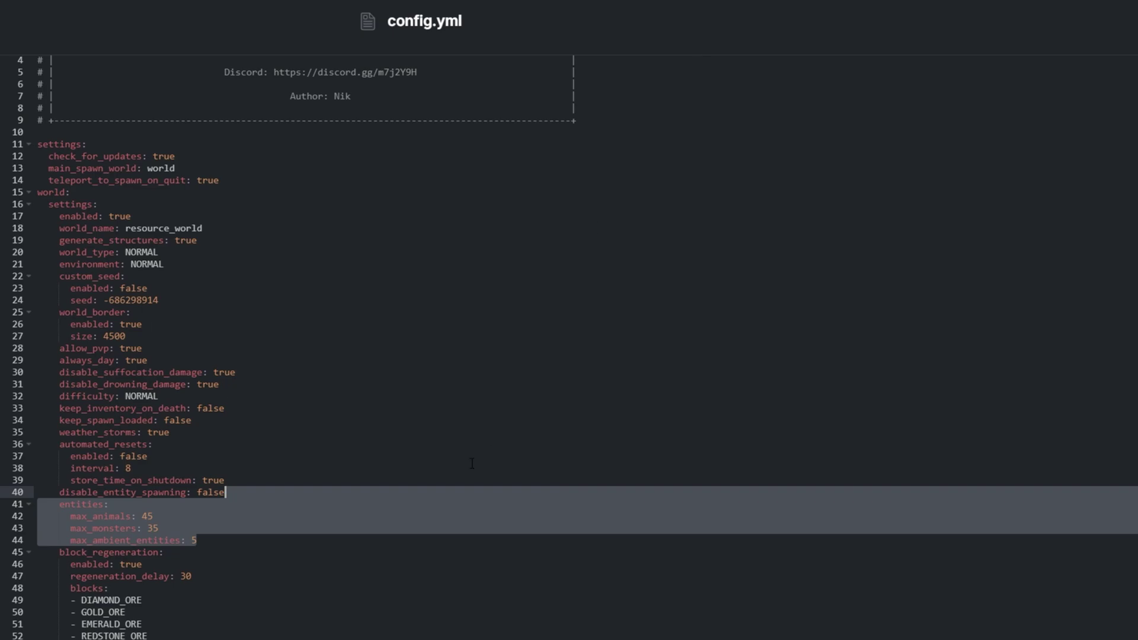
Step: Examine the resource world's automated reset interval, block regeneration and commands_after_reset settings
{"action": "left_click_drag", "start_coordinate": [131, 468], "coordinate": [36, 444]}
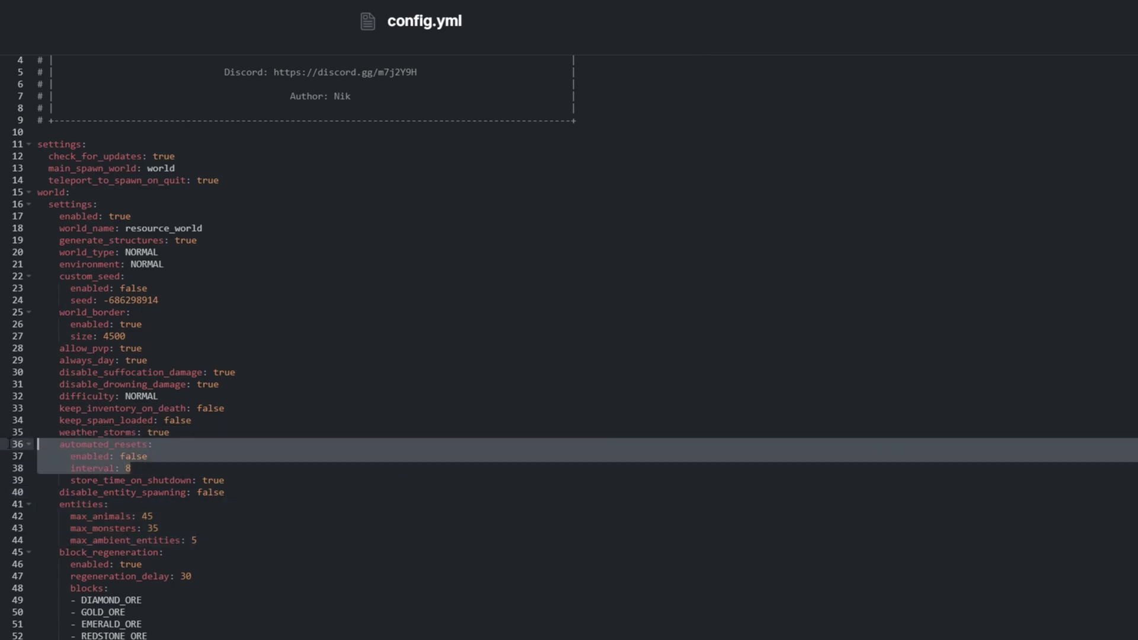
{"action": "double_click", "coordinate": [99, 469]}
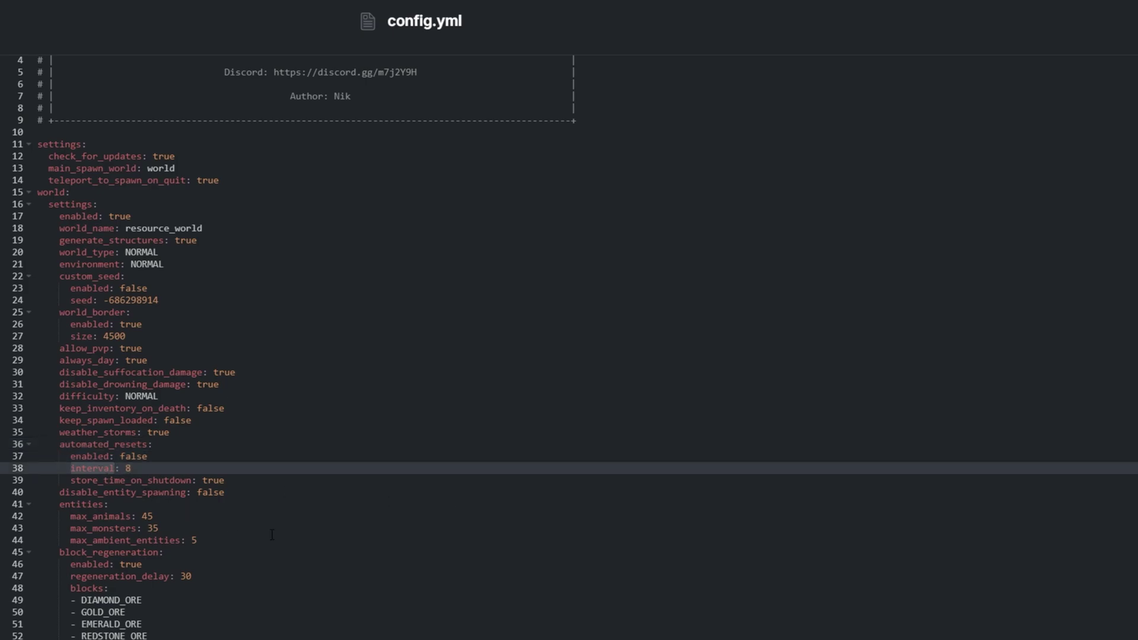
{"action": "double_click", "coordinate": [82, 552]}
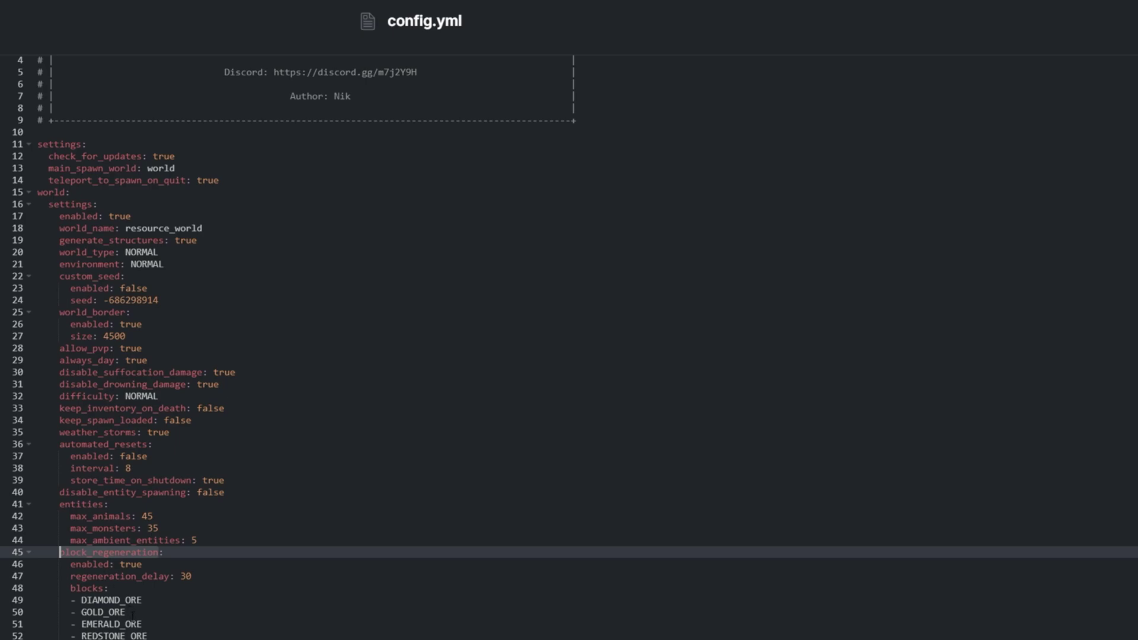
{"action": "left_click_drag", "start_coordinate": [148, 637], "coordinate": [37, 588]}
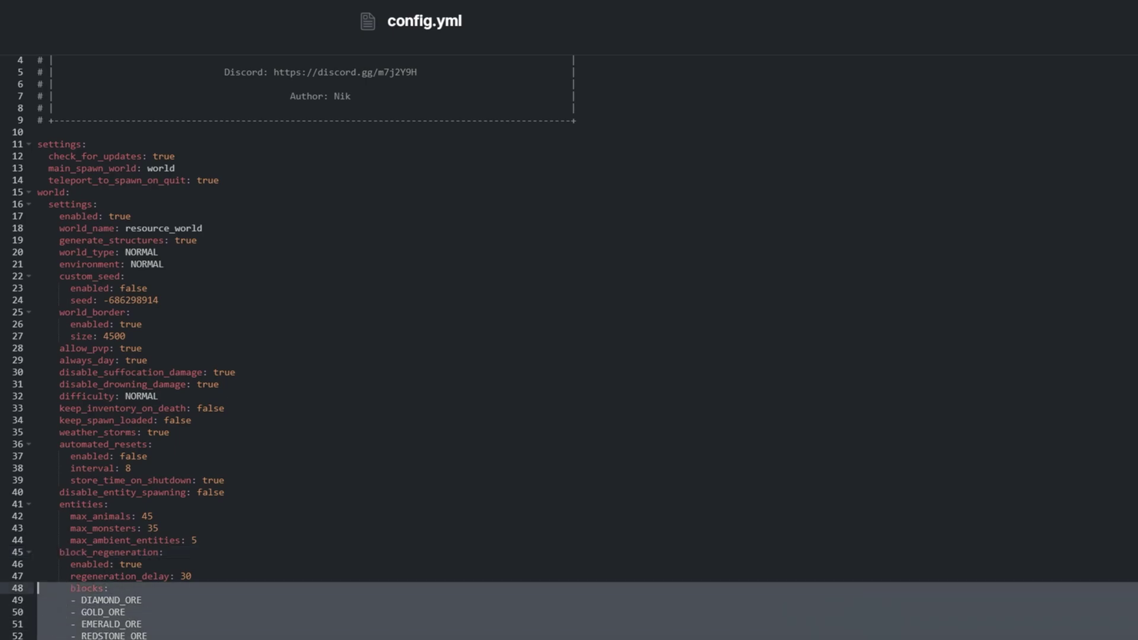
{"action": "left_click", "coordinate": [182, 579]}
{"action": "scroll", "coordinate": [202, 515], "scroll_direction": "down", "scroll_amount": 5}
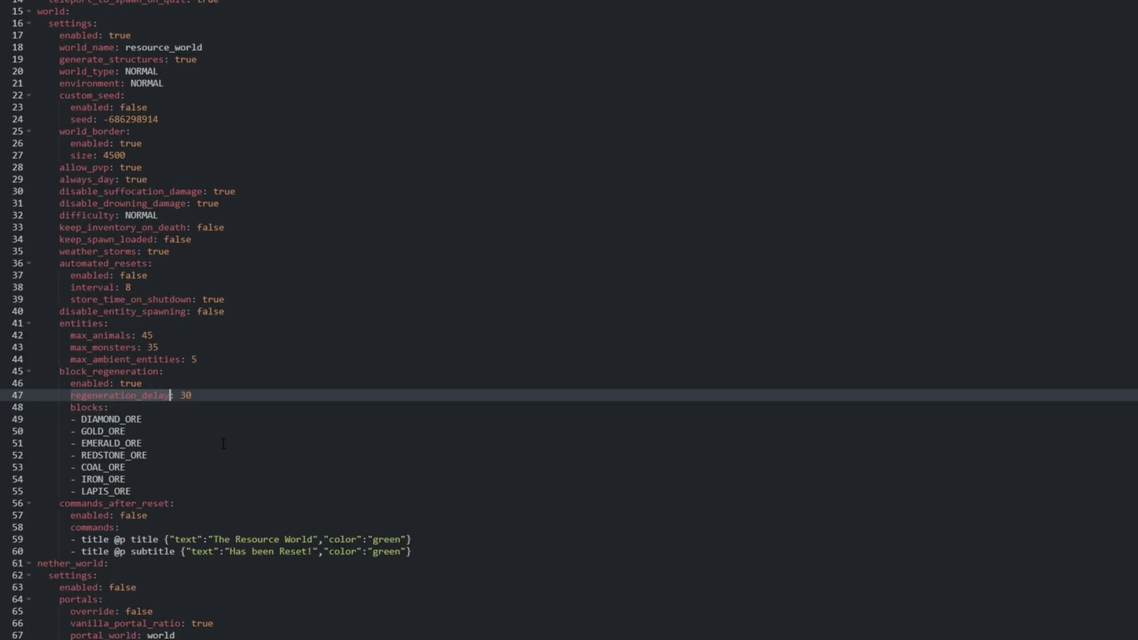
{"action": "left_click_drag", "start_coordinate": [411, 551], "coordinate": [12, 503]}
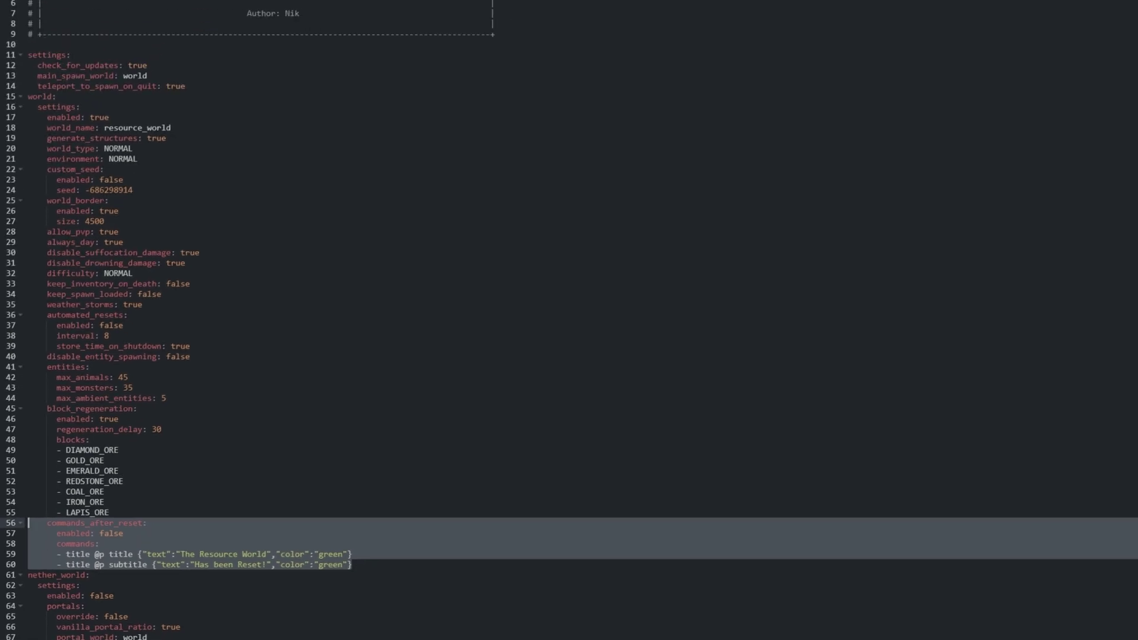
Step: Review the nether_world and end_world configuration sections, highlighting each block of settings
{"action": "scroll", "coordinate": [569, 320], "scroll_direction": "down", "scroll_amount": 15}
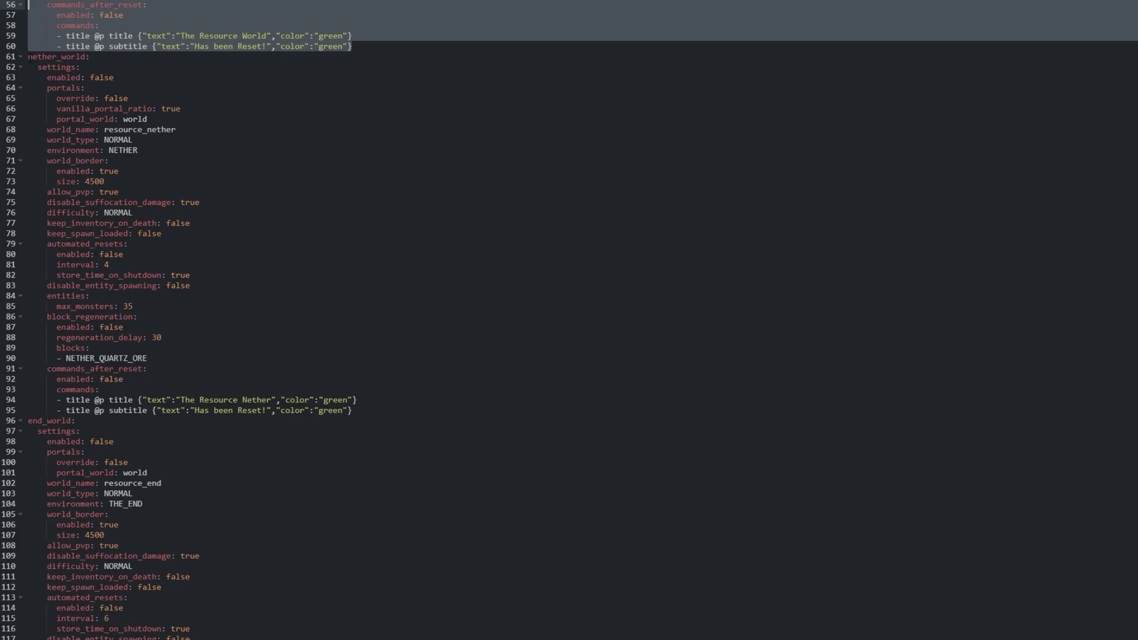
{"action": "key", "text": "shift+Down"}
{"action": "key", "text": "shift+Down"}
{"action": "key", "text": "shift+Down"}
{"action": "key", "text": "shift+Down"}
{"action": "key", "text": "shift+Down"}
{"action": "key", "text": "shift+Down"}
{"action": "key", "text": "shift+Down"}
{"action": "key", "text": "shift+Down"}
{"action": "key", "text": "shift+Down"}
{"action": "key", "text": "shift+Down"}
{"action": "key", "text": "shift+Down"}
{"action": "key", "text": "shift+Down"}
{"action": "key", "text": "shift+Down"}
{"action": "key", "text": "shift+Down"}
{"action": "key", "text": "shift+Down"}
{"action": "key", "text": "shift+Down"}
{"action": "key", "text": "shift+Down"}
{"action": "key", "text": "shift+Down"}
{"action": "key", "text": "shift+Down"}
{"action": "key", "text": "shift+Down"}
{"action": "scroll", "coordinate": [429, 410], "scroll_direction": "down", "scroll_amount": 7}
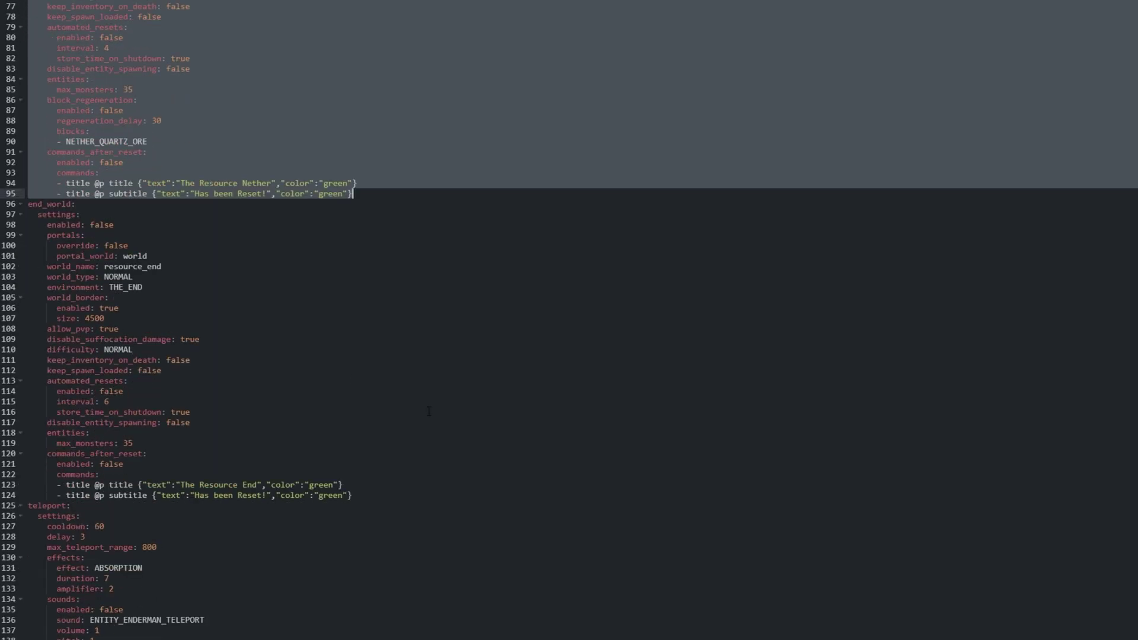
{"action": "left_click_drag", "start_coordinate": [30, 205], "coordinate": [436, 496]}
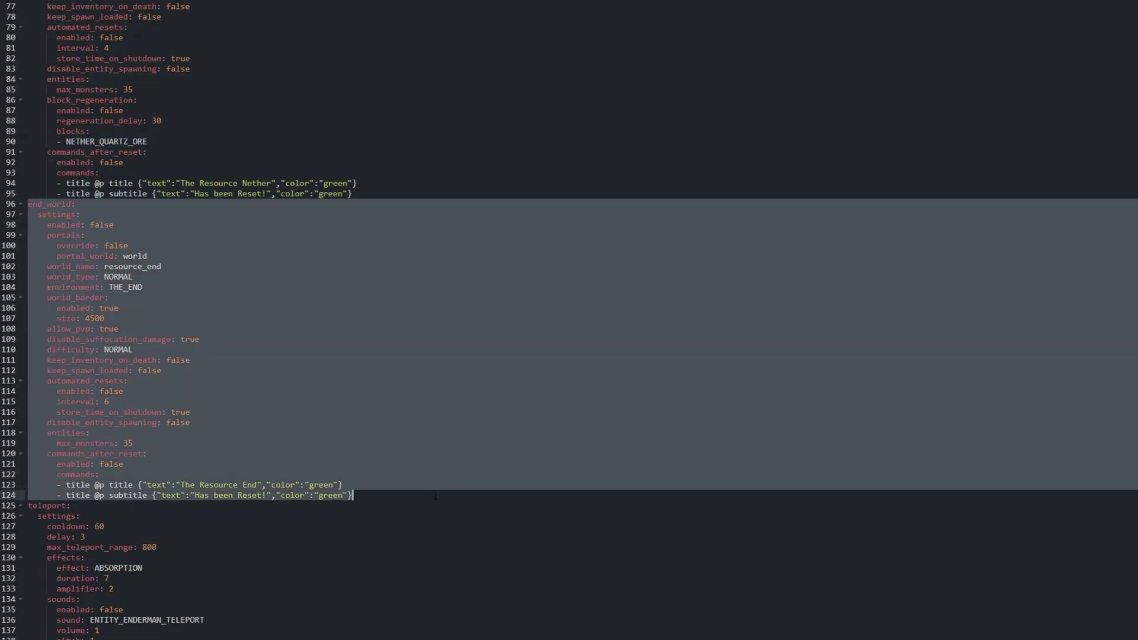
Step: Examine the teleport section's cooldown, delay, effects, sounds and unsafe_blocks settings
{"action": "scroll", "coordinate": [438, 499], "scroll_direction": "down", "scroll_amount": 4}
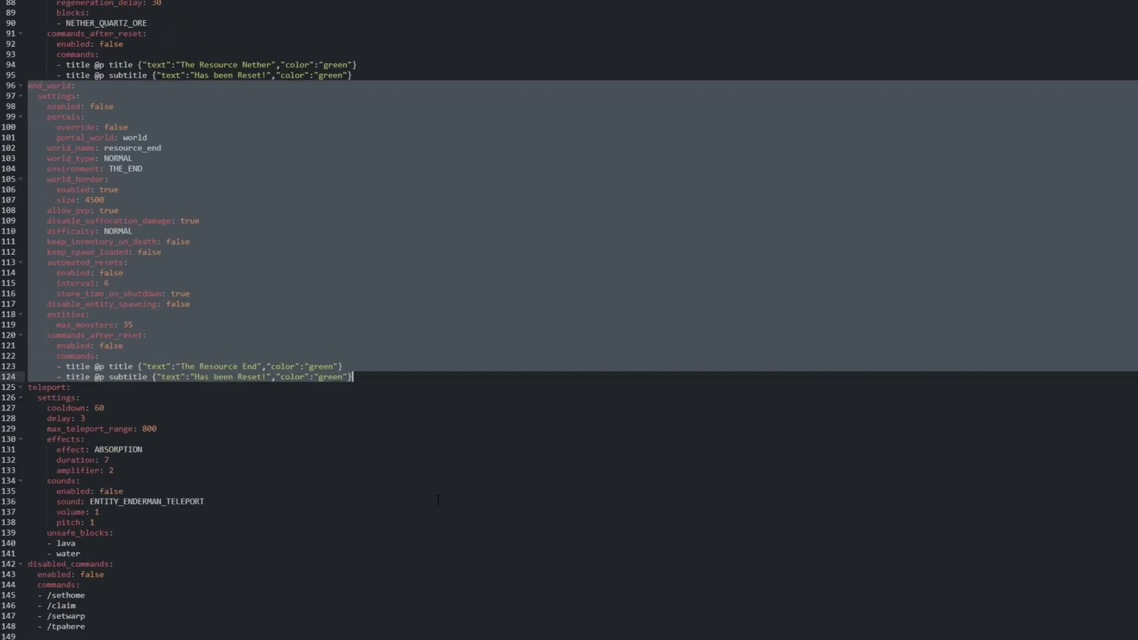
{"action": "key", "text": "Down"}
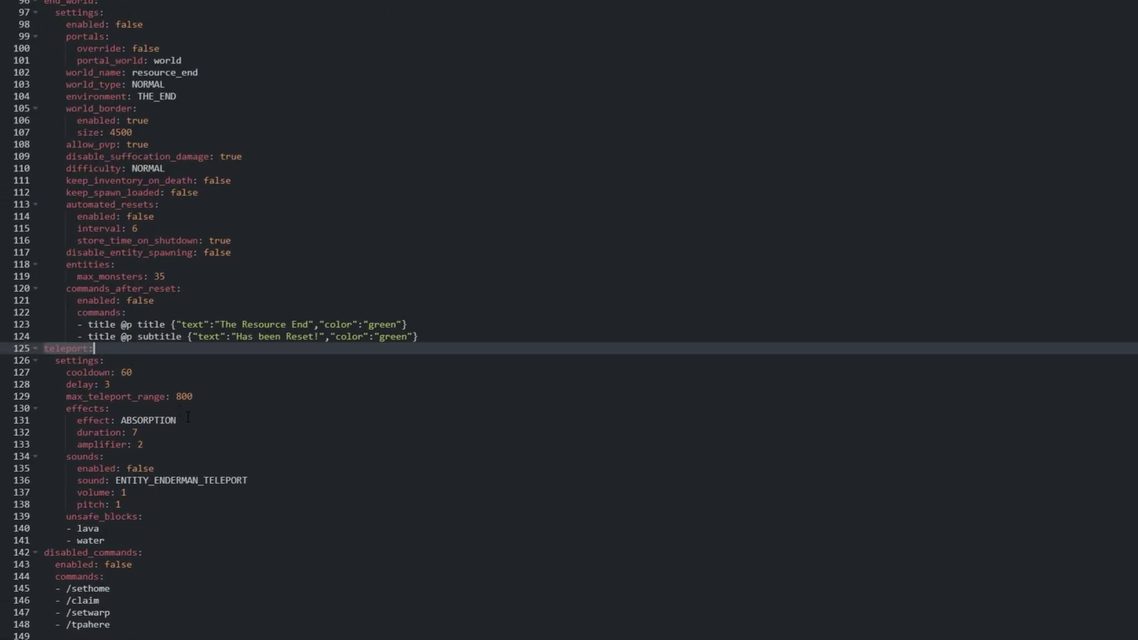
{"action": "key", "text": "Down"}
{"action": "key", "text": "Down"}
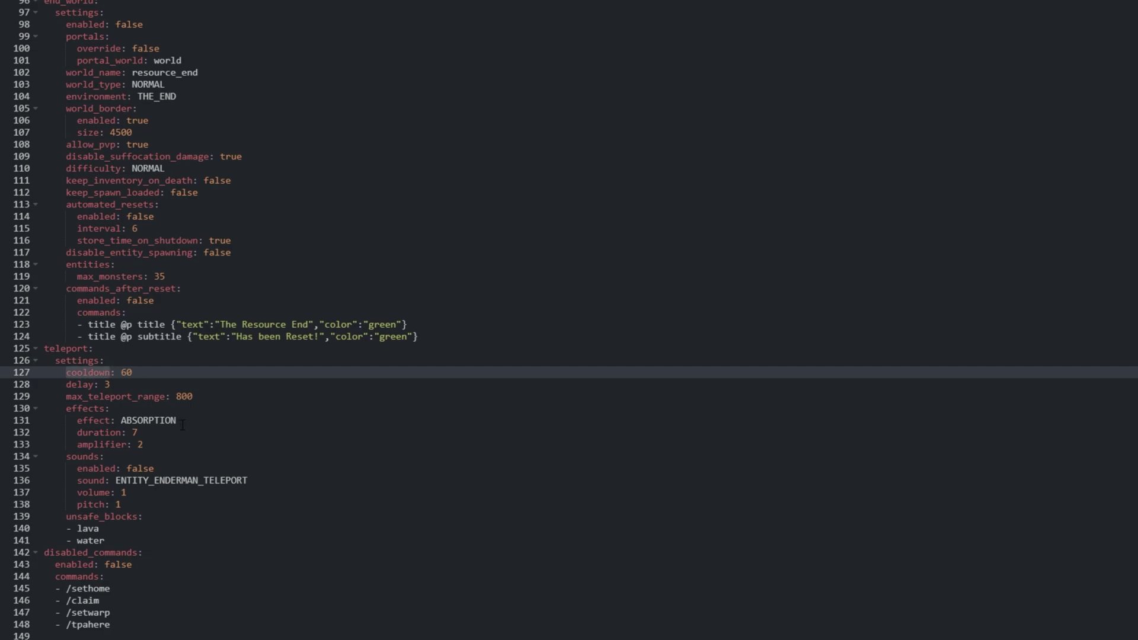
{"action": "double_click", "coordinate": [85, 387]}
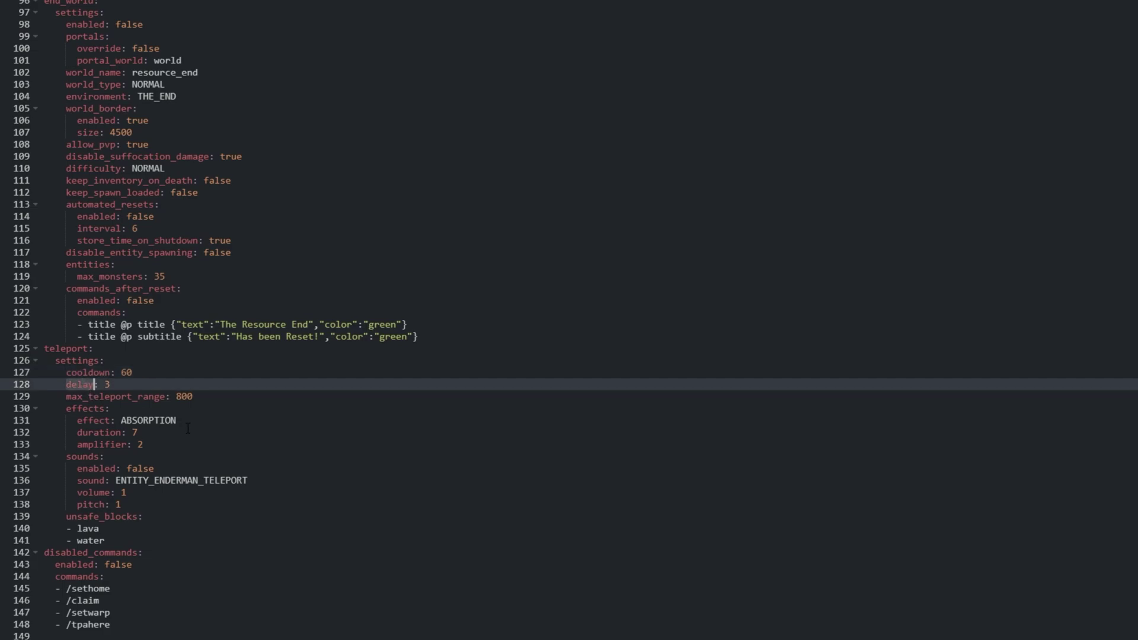
{"action": "left_click_drag", "start_coordinate": [61, 410], "coordinate": [143, 444]}
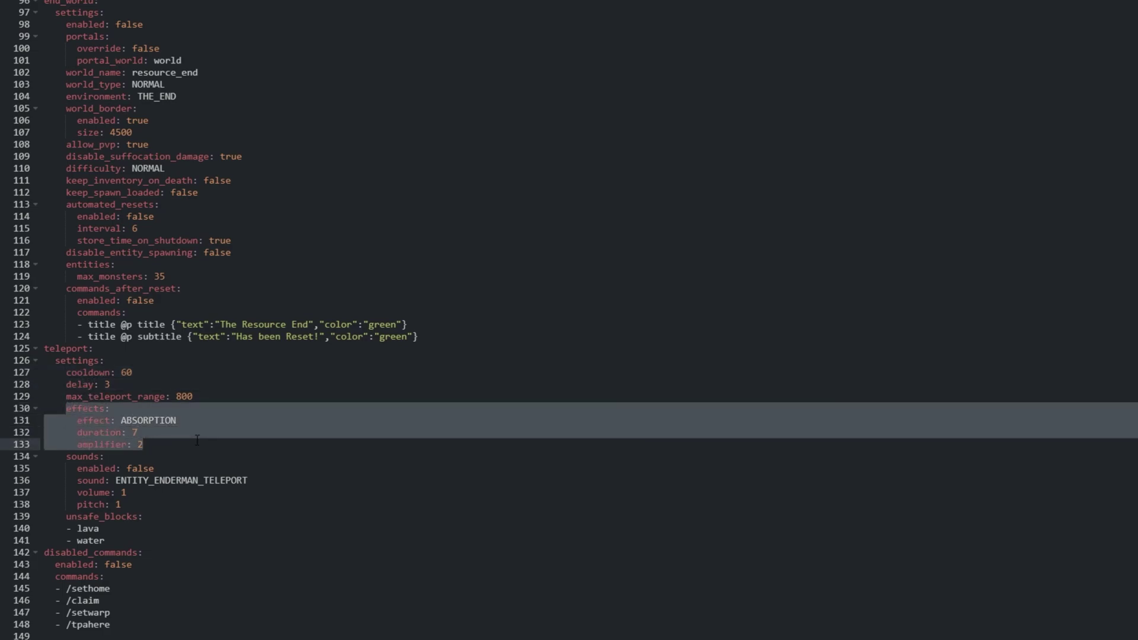
{"action": "left_click_drag", "start_coordinate": [62, 458], "coordinate": [188, 508]}
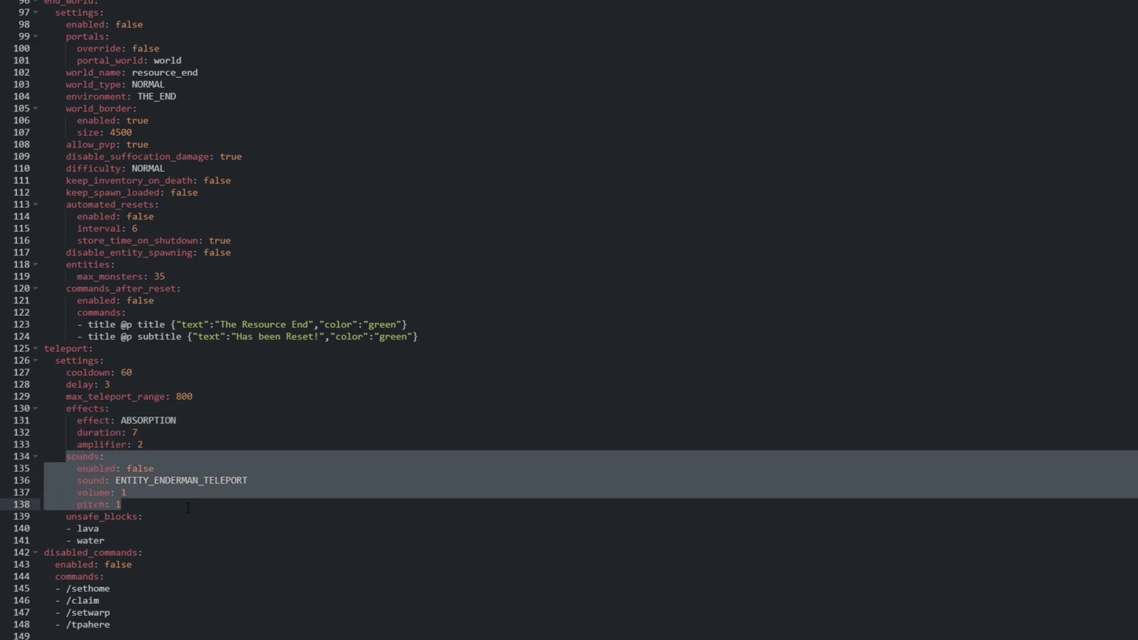
{"action": "left_click_drag", "start_coordinate": [64, 517], "coordinate": [142, 543]}
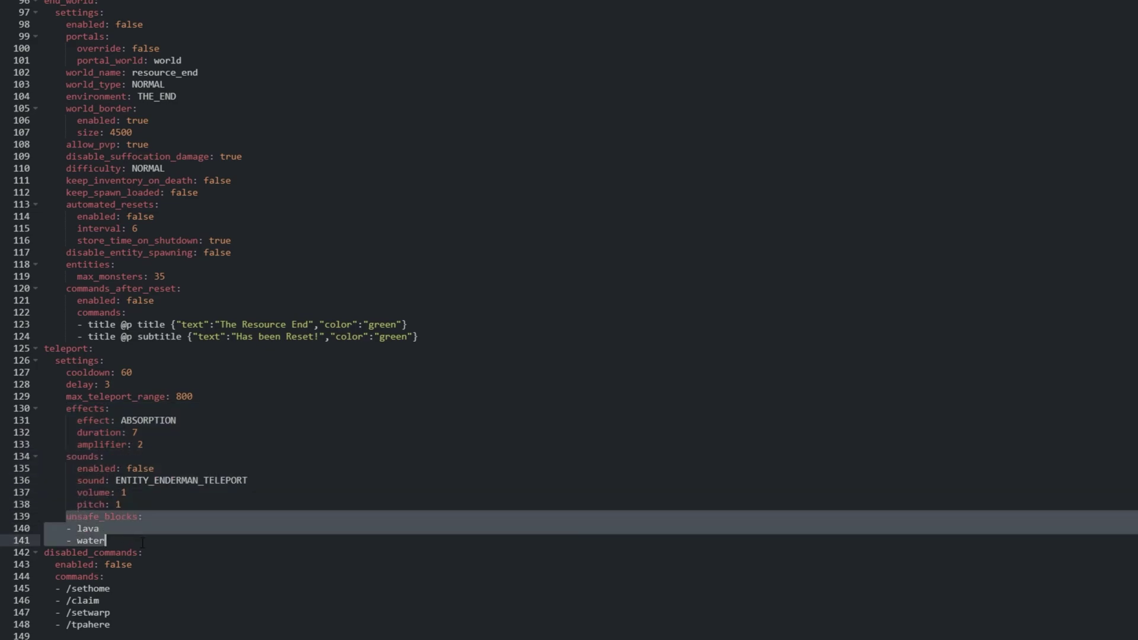
Step: Examine the disabled_commands section and highlight its list of commands
{"action": "key", "text": "Right"}
{"action": "key", "text": "Right"}
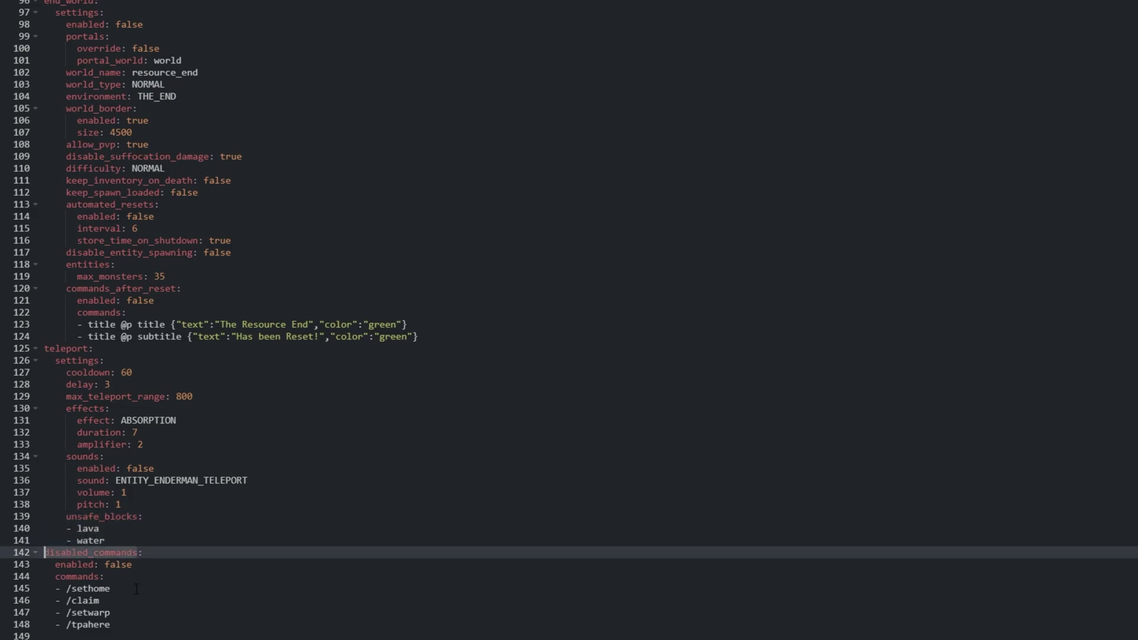
{"action": "left_click_drag", "start_coordinate": [166, 626], "coordinate": [6, 583]}
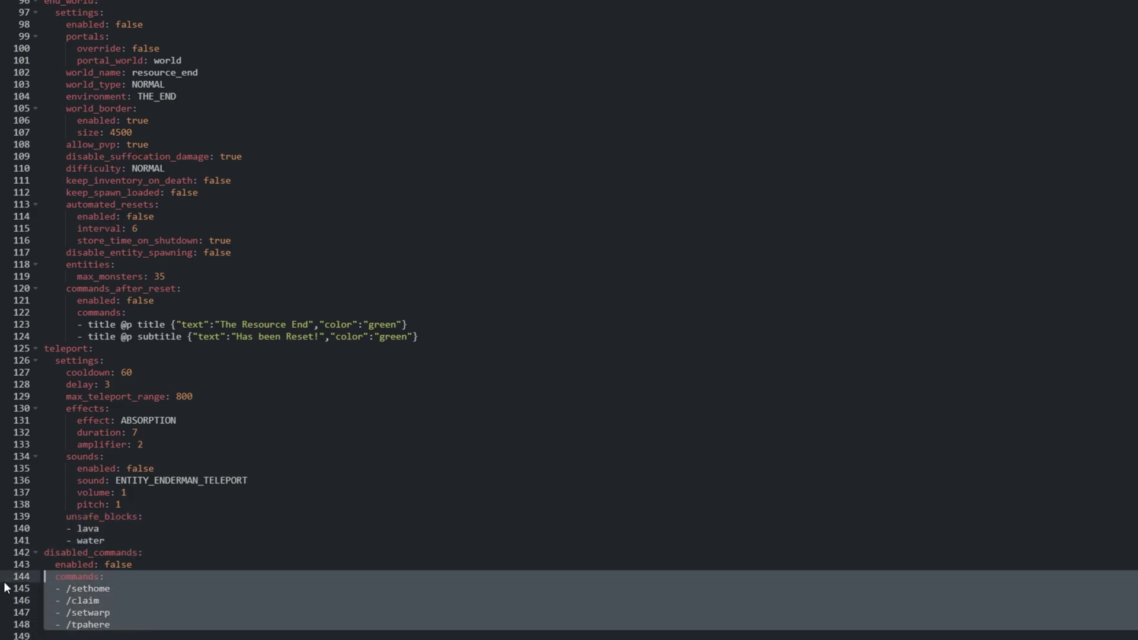